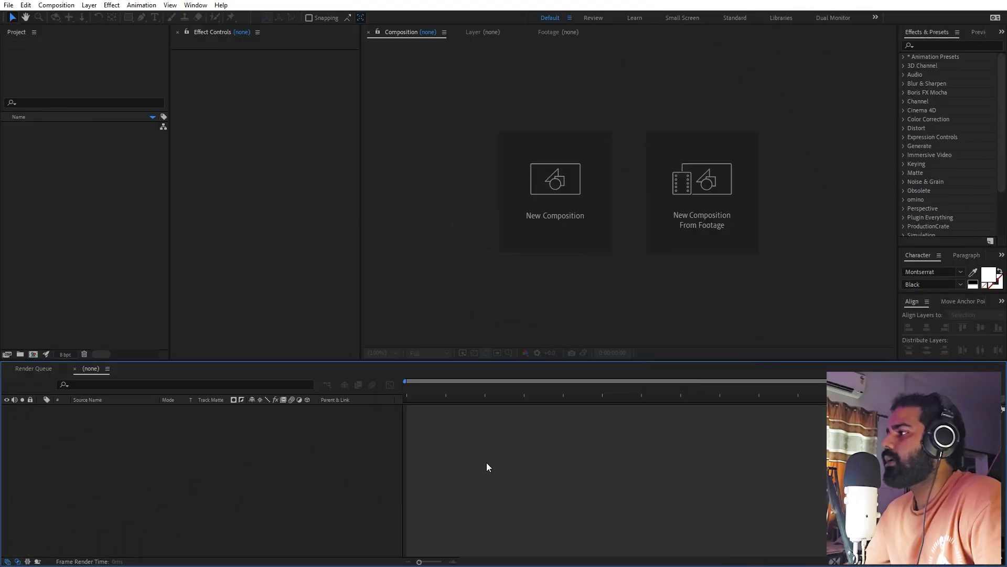
# Create a 1920×1080 composition named Text and show its background as black
pyautogui.click(57, 5)
pyautogui.click(59, 18)
pyautogui.write('Text')
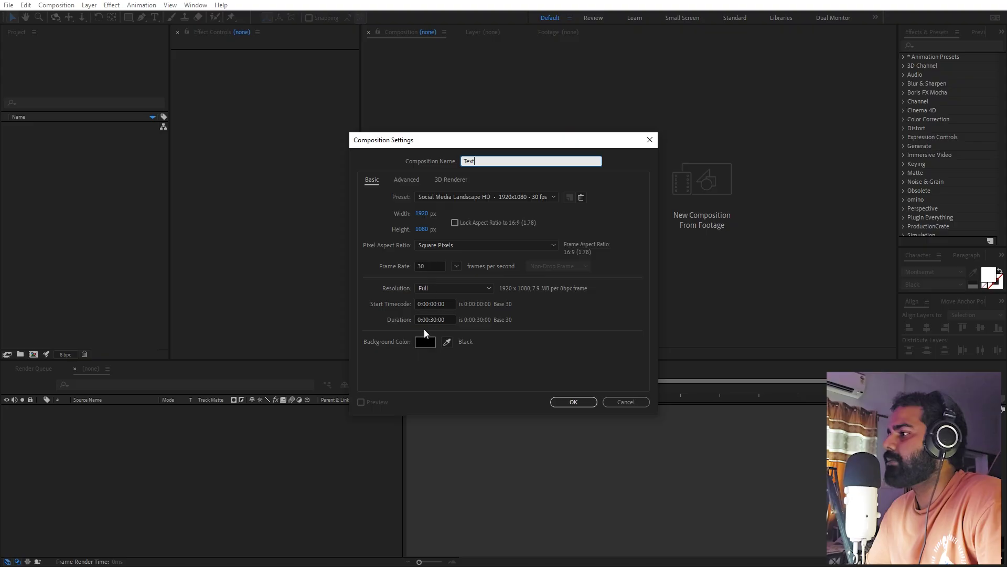
pyautogui.click(530, 363)
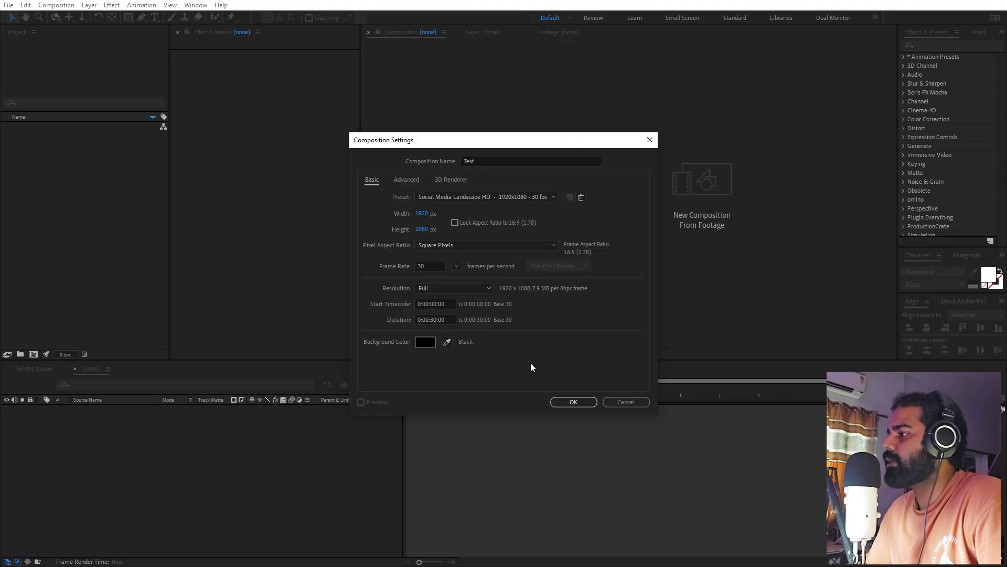
pyautogui.click(573, 402)
pyautogui.click(474, 353)
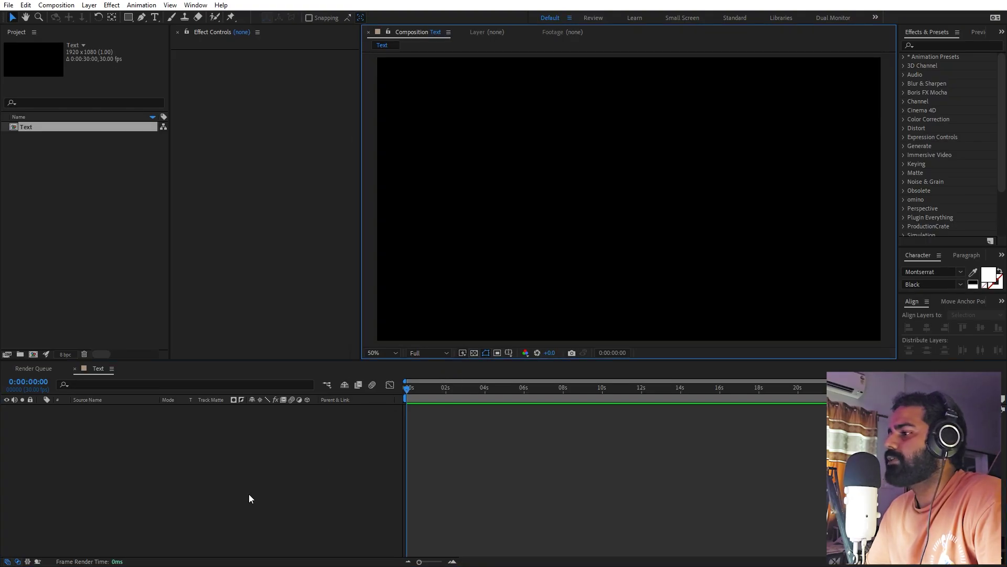
# Add a text layer reading RETRO and STICKER on two lines
pyautogui.click(154, 17)
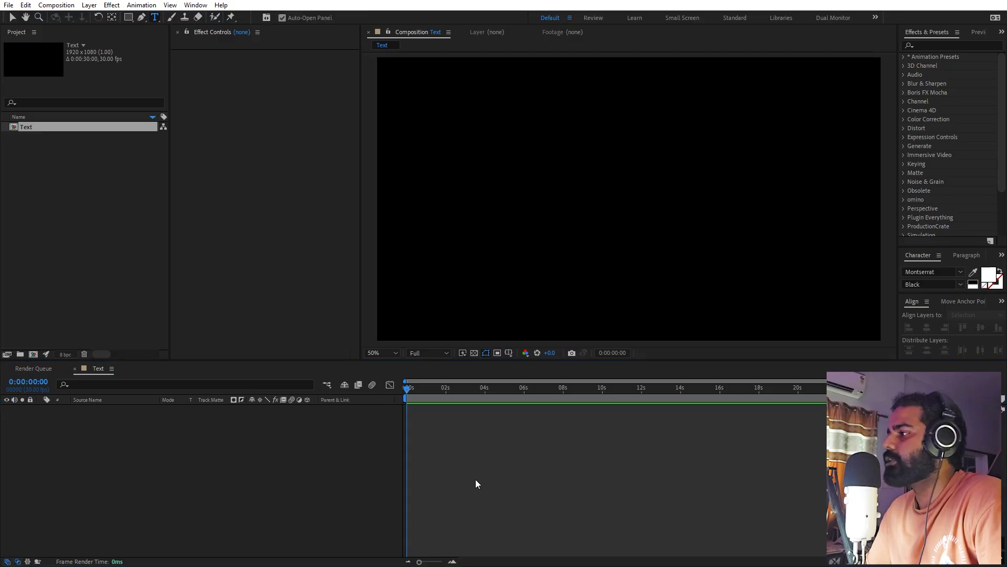
pyautogui.click(580, 180)
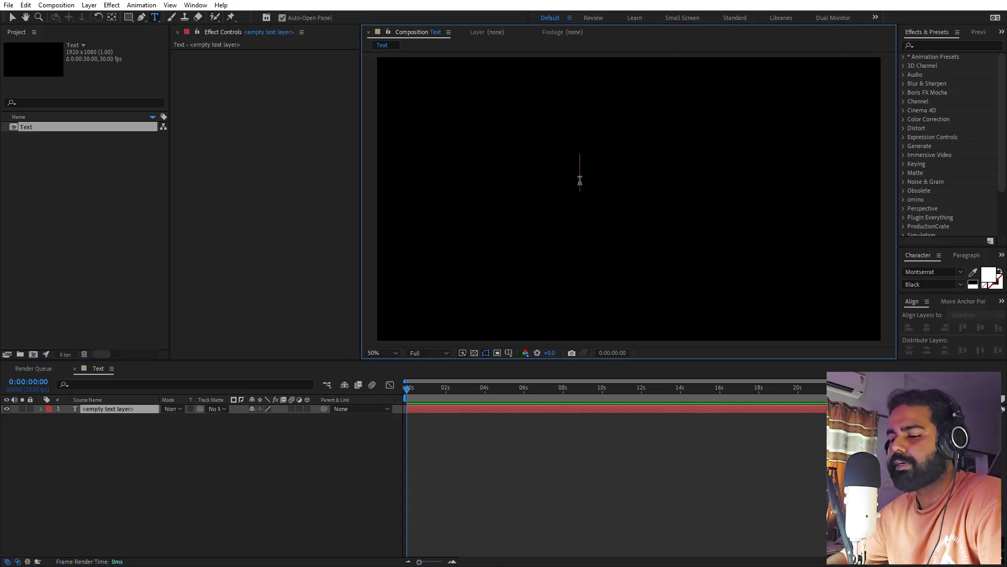
pyautogui.write('RETRO')
pyautogui.press('Return')
pyautogui.write('STICKER')
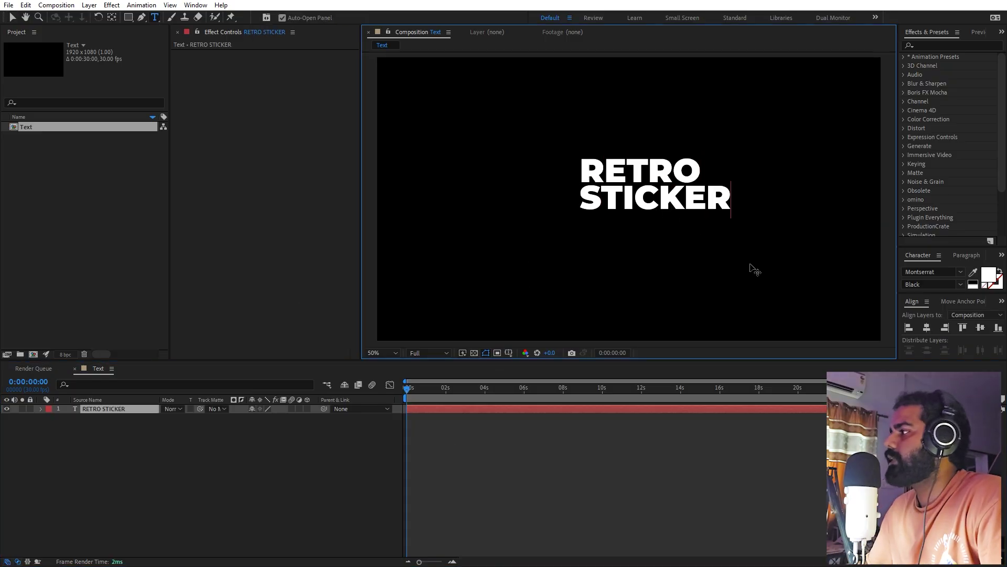
# Center the text horizontally and vertically in the frame and scale it up
pyautogui.click(926, 327)
pyautogui.click(979, 328)
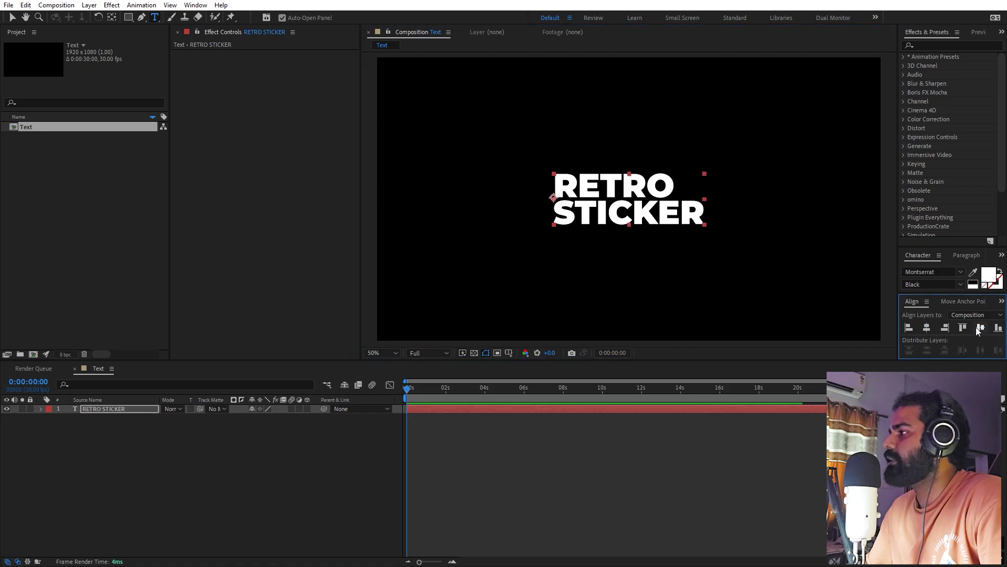
pyautogui.click(12, 17)
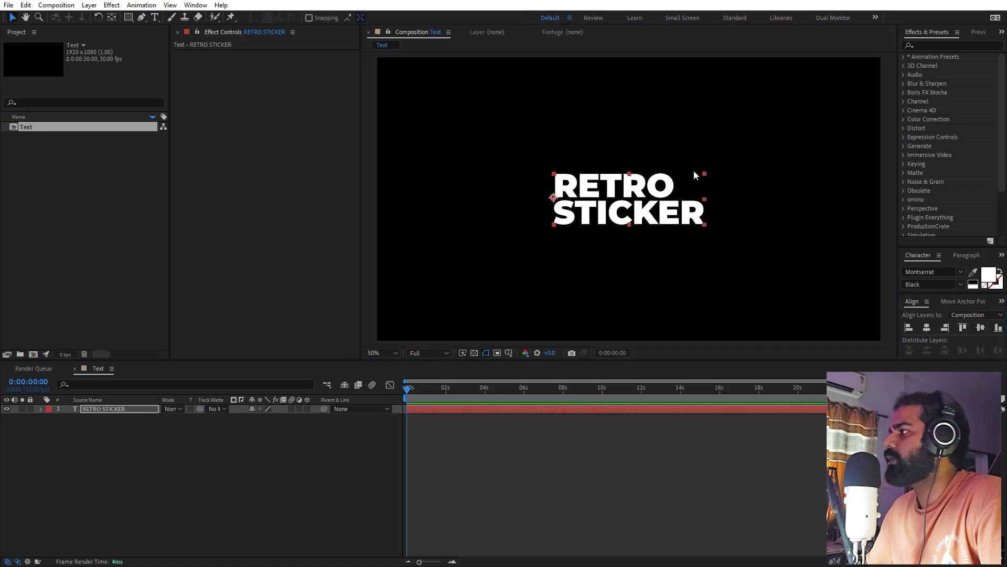
pyautogui.moveTo(707, 178); pyautogui.dragTo(742, 169)
pyautogui.click(735, 454)
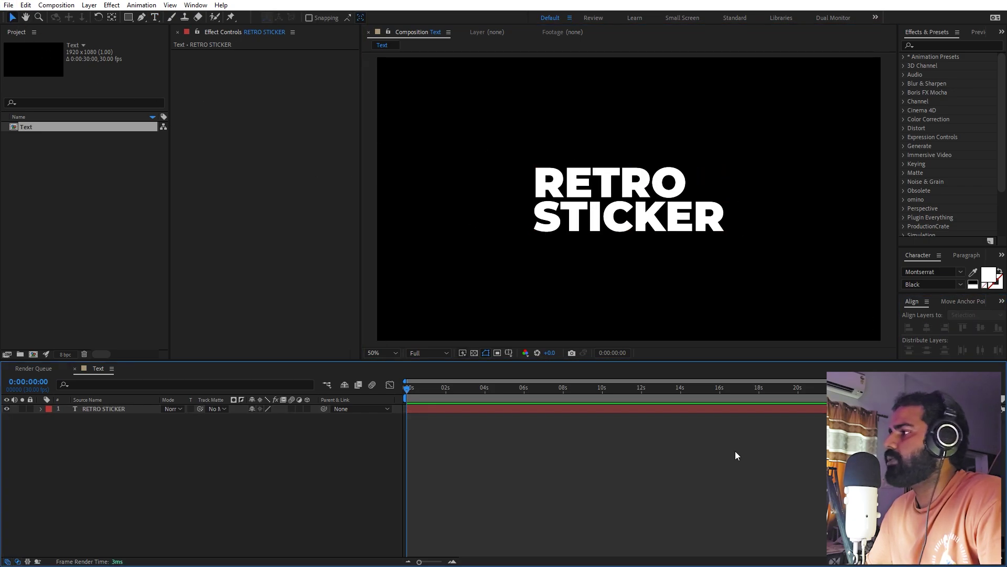
# Create a second composition named Look
pyautogui.click(72, 5)
pyautogui.click(90, 18)
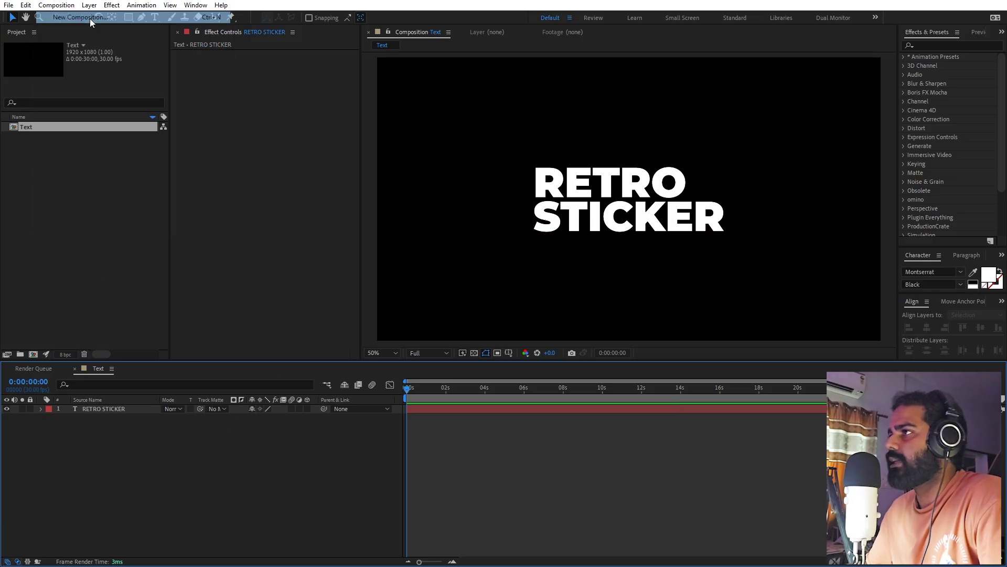
pyautogui.write('Loo')
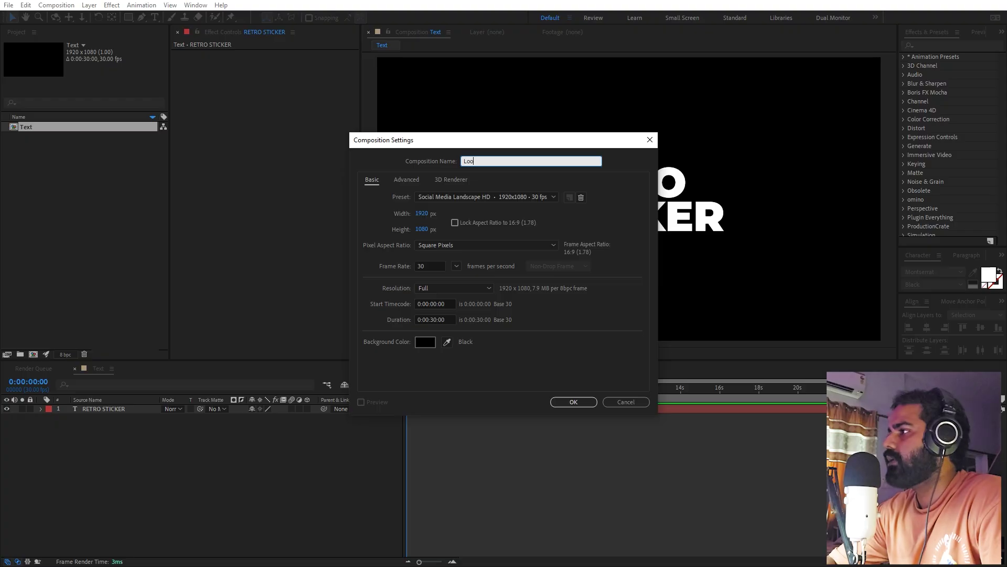
pyautogui.write('k')
pyautogui.press('Return')
# Place the Text composition into Look and duplicate that layer
pyautogui.click(52, 178)
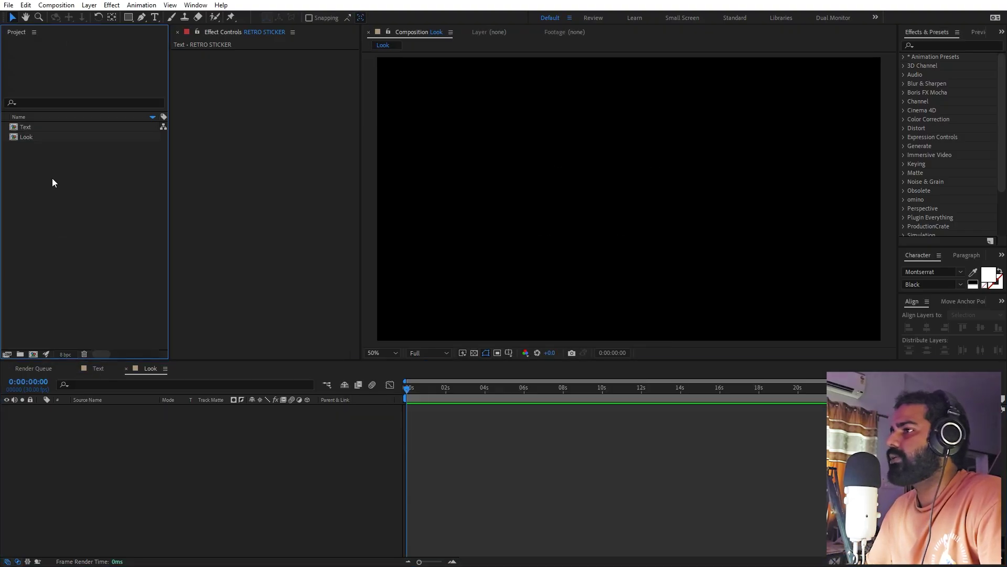
pyautogui.moveTo(32, 129); pyautogui.dragTo(148, 471)
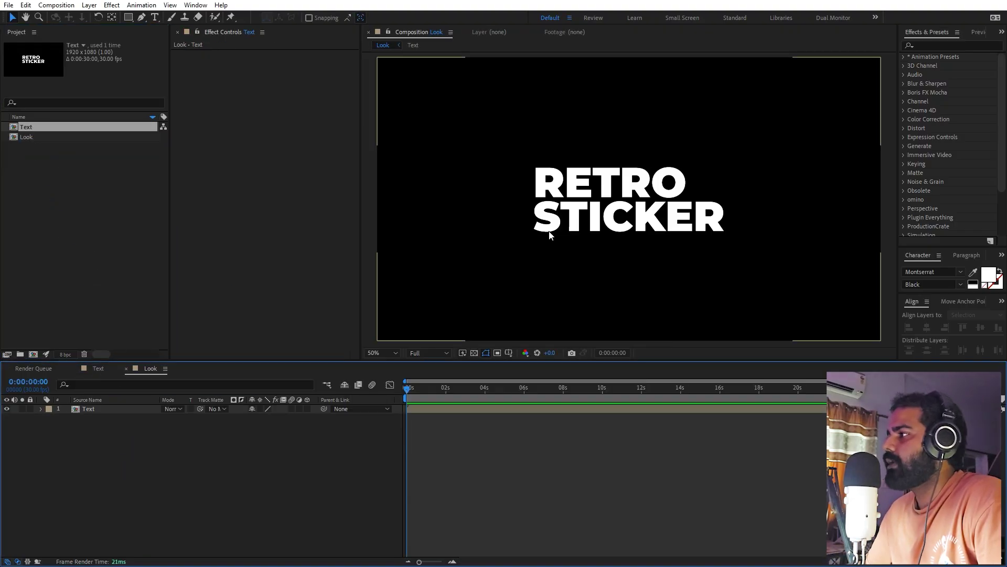
pyautogui.click(99, 409)
pyautogui.hotkey('ctrl', 'd')
pyautogui.click(106, 420)
# Apply the Fill effect to both the lower and upper Text layers
pyautogui.click(952, 46)
pyautogui.write('fill')
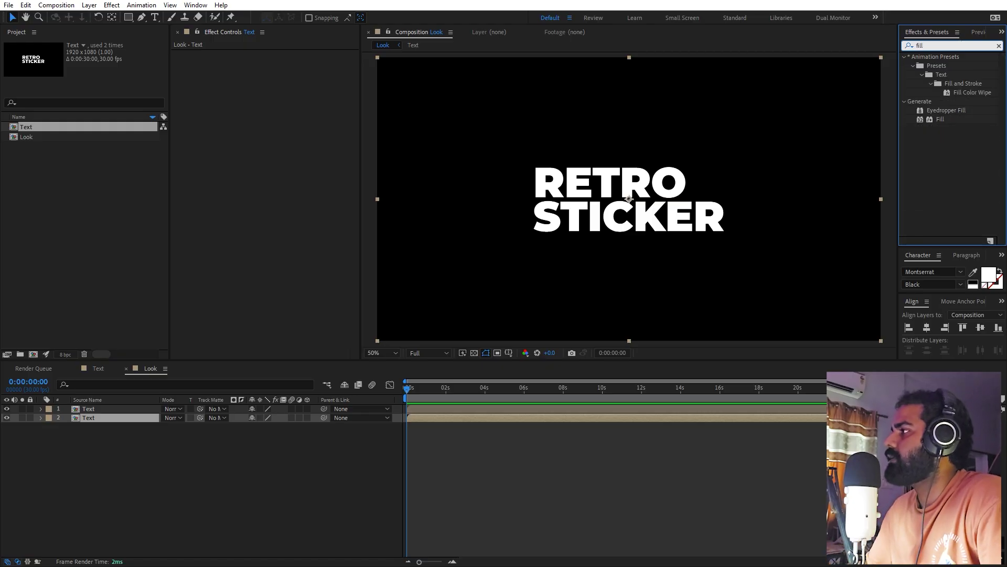
pyautogui.moveTo(950, 119); pyautogui.dragTo(121, 416)
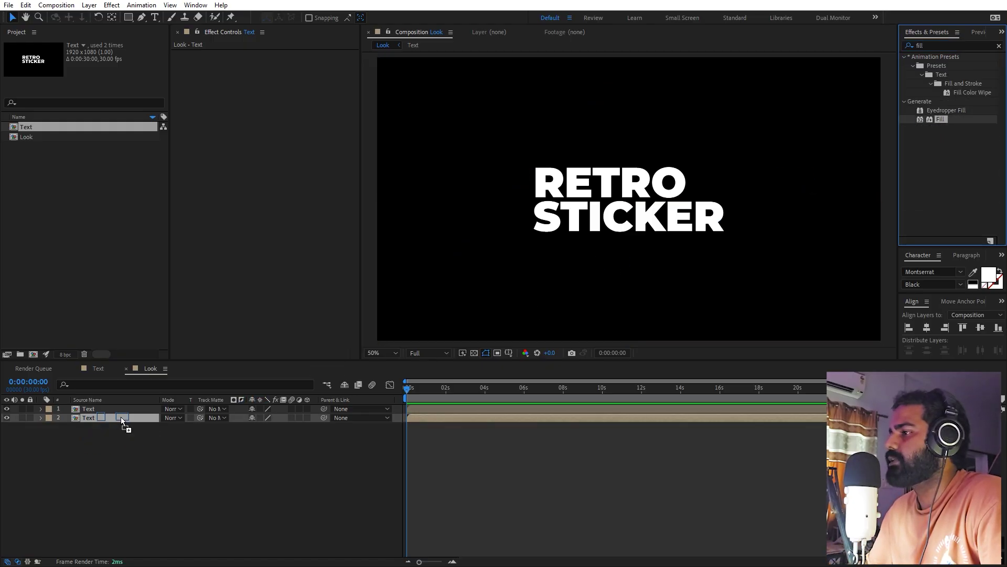
pyautogui.moveTo(942, 118); pyautogui.dragTo(113, 409)
# Change the upper layer's Fill color to off-white (FFF8EE)
pyautogui.click(278, 81)
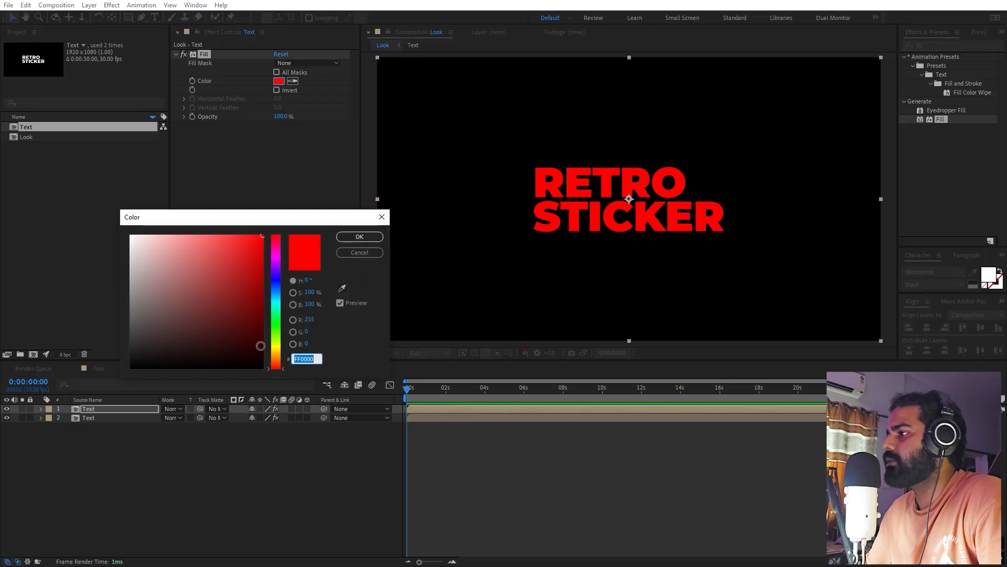
pyautogui.moveTo(280, 369); pyautogui.dragTo(281, 356)
pyautogui.moveTo(187, 251); pyautogui.dragTo(139, 232)
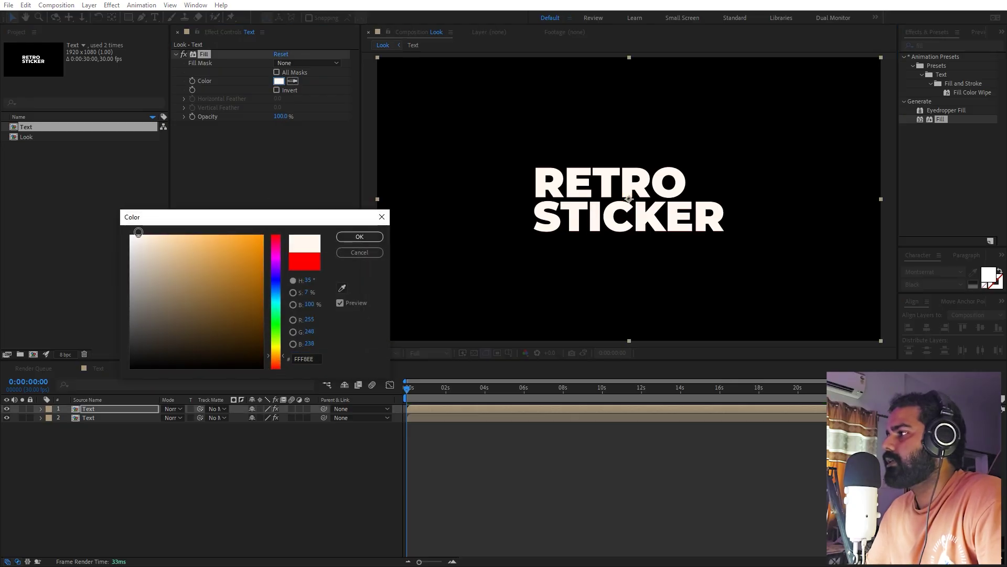
pyautogui.press('Return')
pyautogui.click(104, 418)
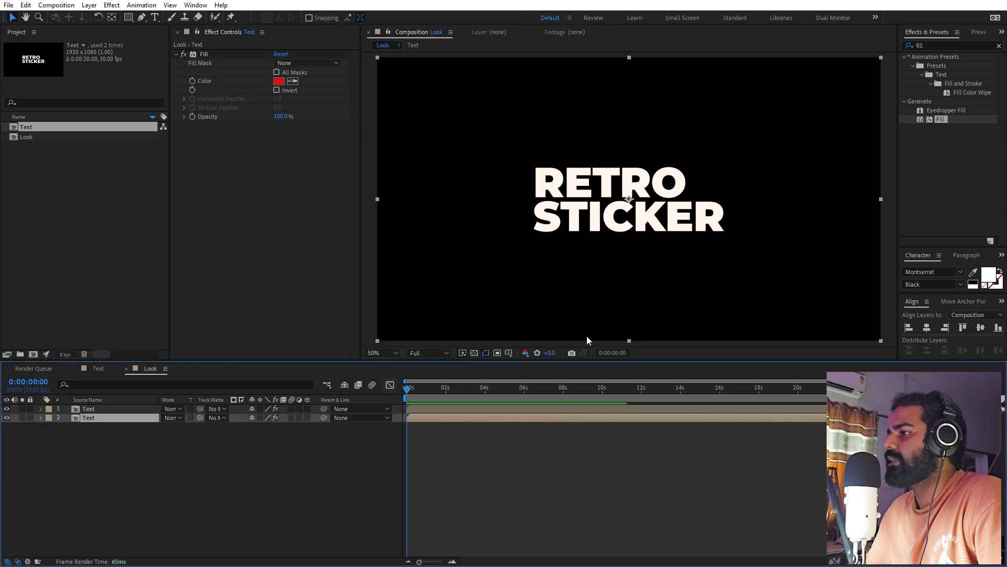
pyautogui.click(944, 46)
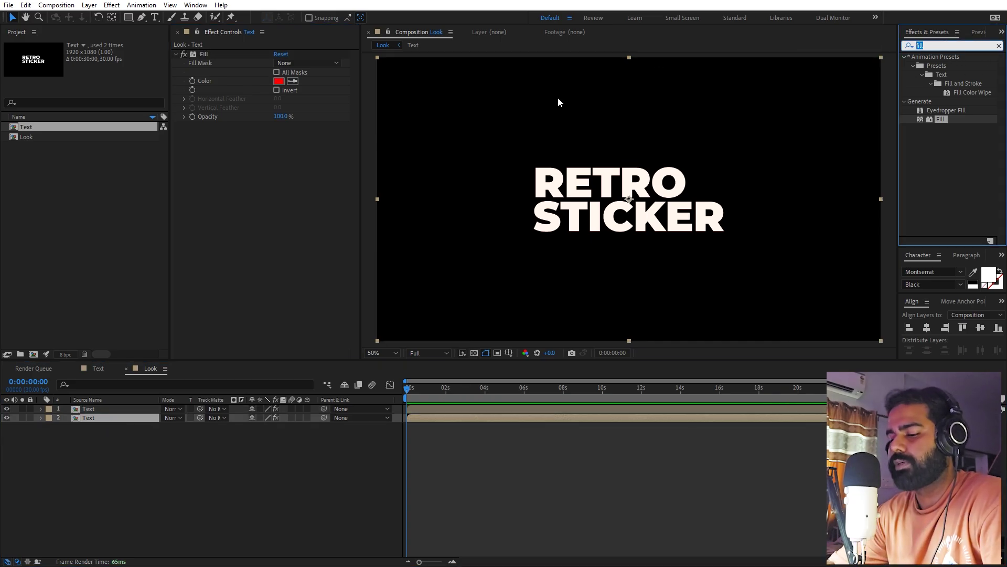
# Apply CC Radial Blur and Curves to the lower Text layer
pyautogui.write('cc radi')
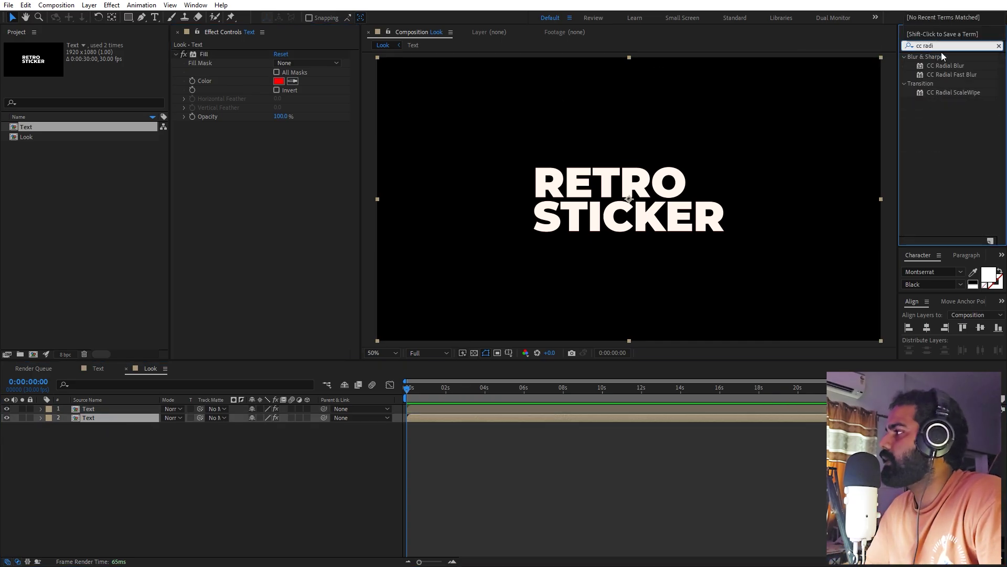
pyautogui.click(959, 64)
pyautogui.moveTo(959, 64); pyautogui.dragTo(247, 230)
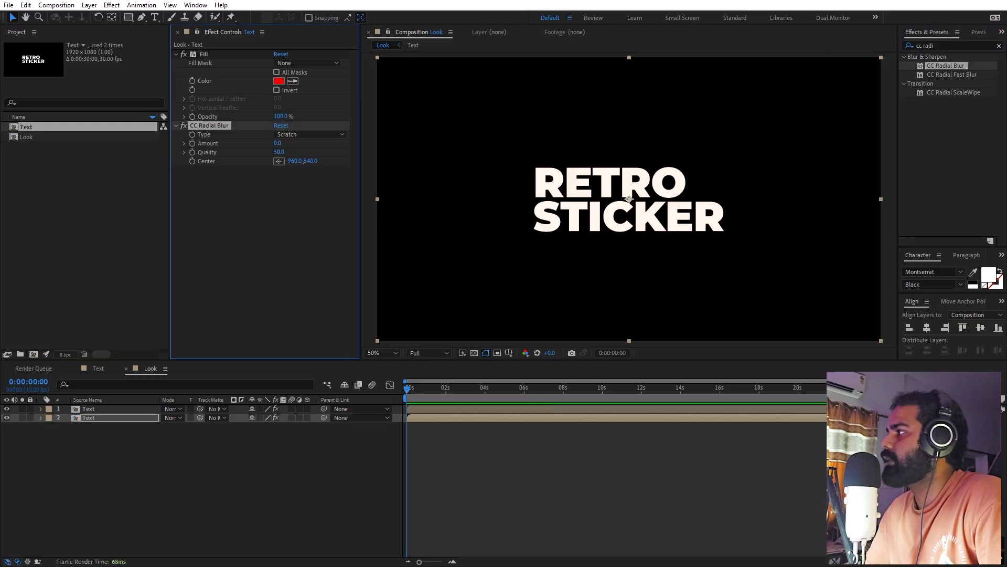
pyautogui.click(998, 47)
pyautogui.click(969, 43)
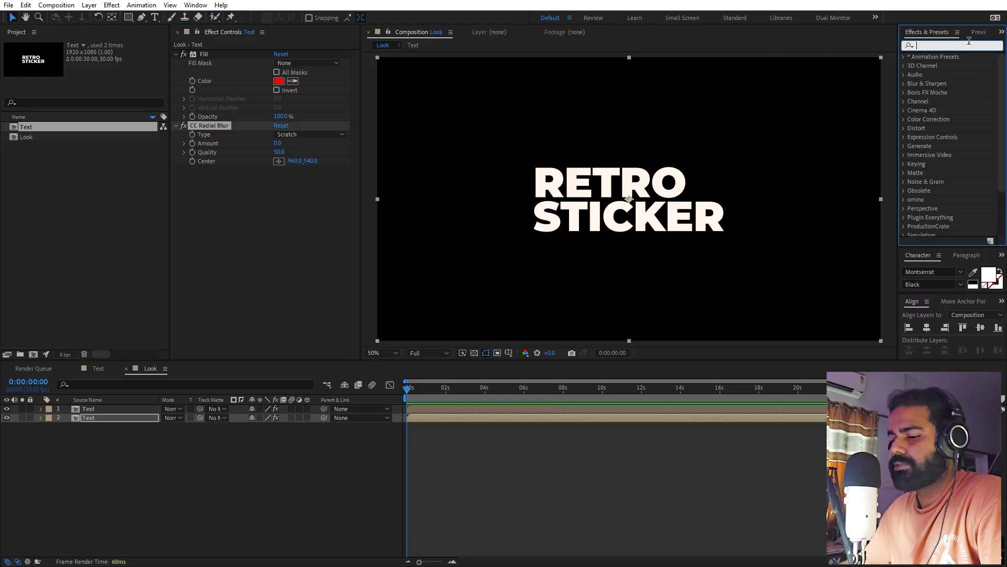
pyautogui.write('curve')
pyautogui.moveTo(945, 101); pyautogui.dragTo(261, 252)
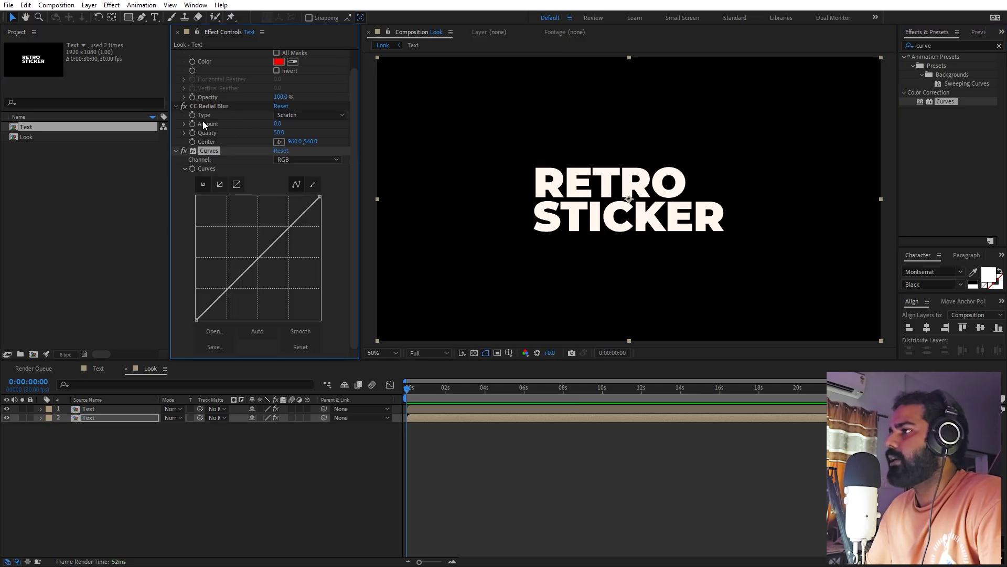
# Set the radial blur to Fading Zoom, Amount about 76, with its Center near the upper left
pyautogui.click(209, 106)
pyautogui.click(301, 115)
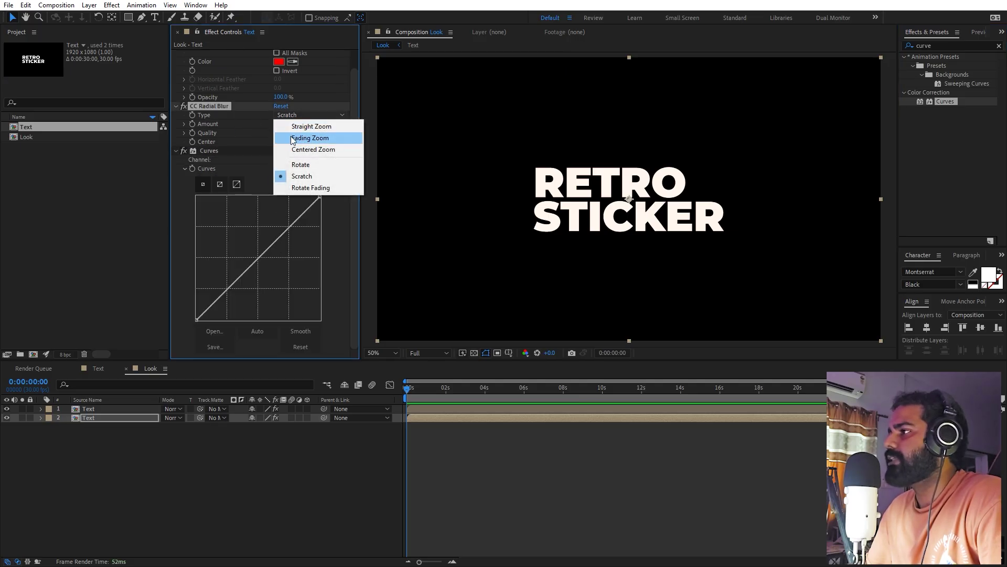
pyautogui.click(295, 137)
pyautogui.moveTo(279, 123); pyautogui.dragTo(321, 126)
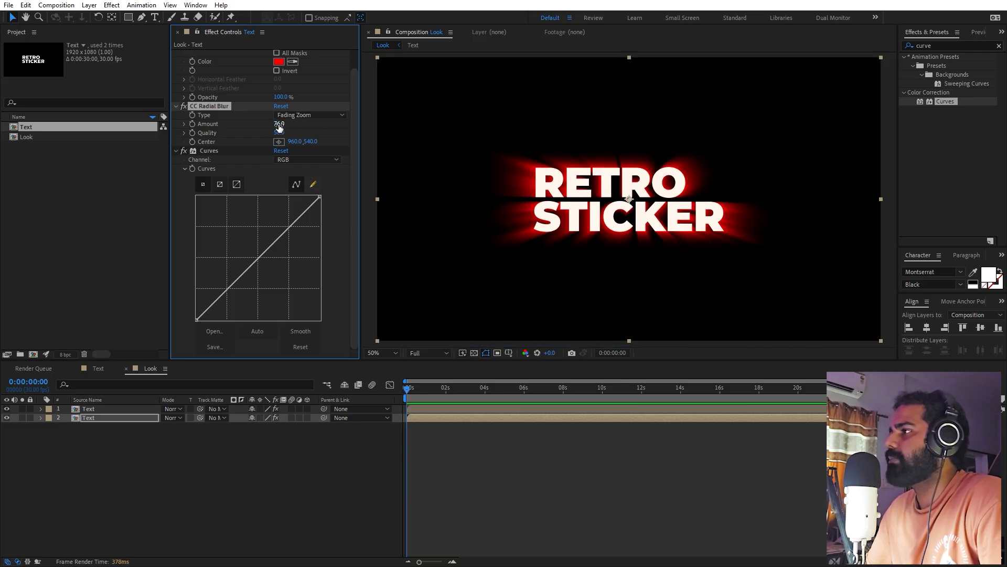
pyautogui.click(277, 141)
pyautogui.click(493, 92)
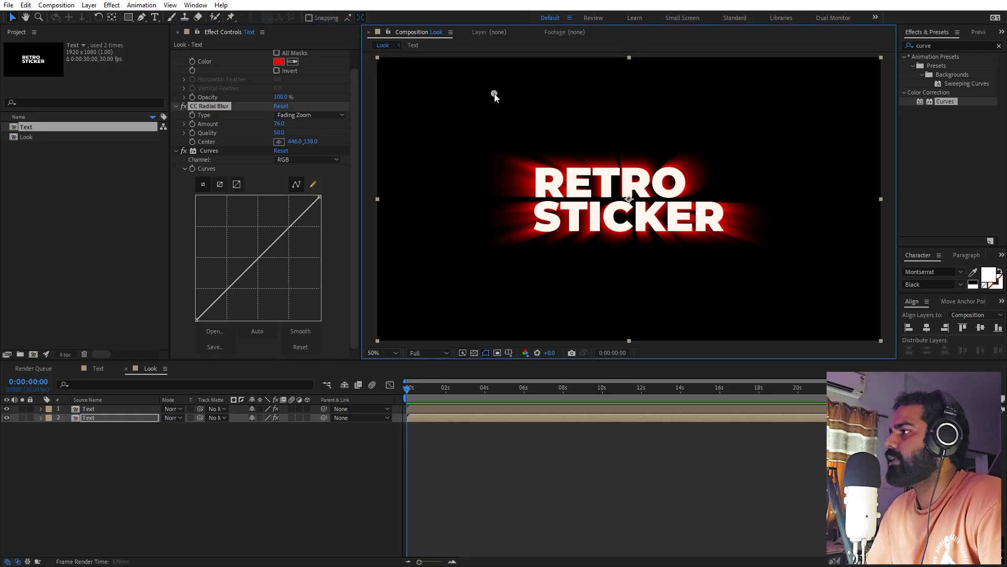
pyautogui.moveTo(476, 80); pyautogui.dragTo(475, 78)
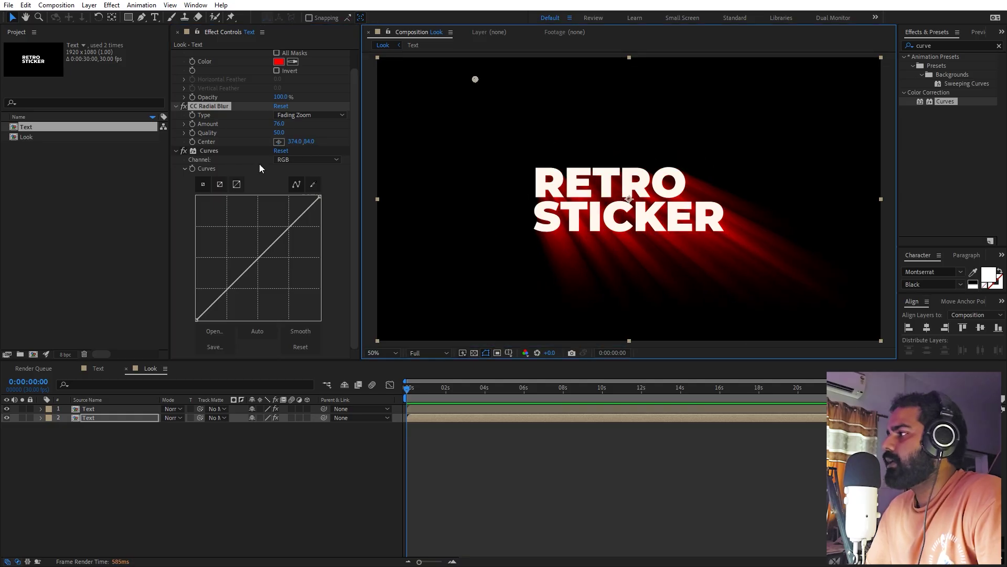
# Raise the Curves Alpha channel so the red streaks become a solid shadow
pyautogui.click(210, 151)
pyautogui.click(310, 160)
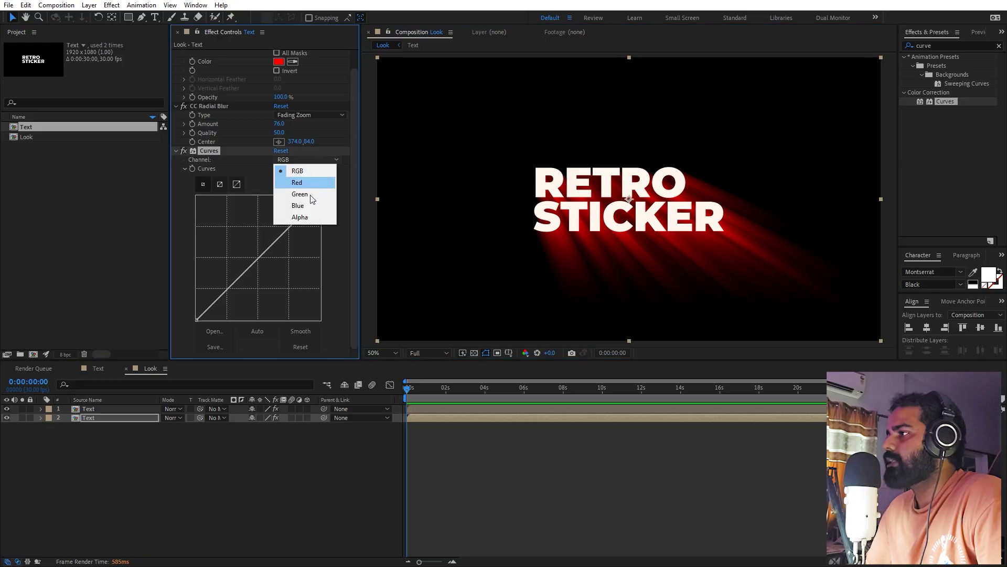
pyautogui.click(310, 218)
pyautogui.moveTo(259, 259); pyautogui.dragTo(195, 193)
pyautogui.click(197, 196)
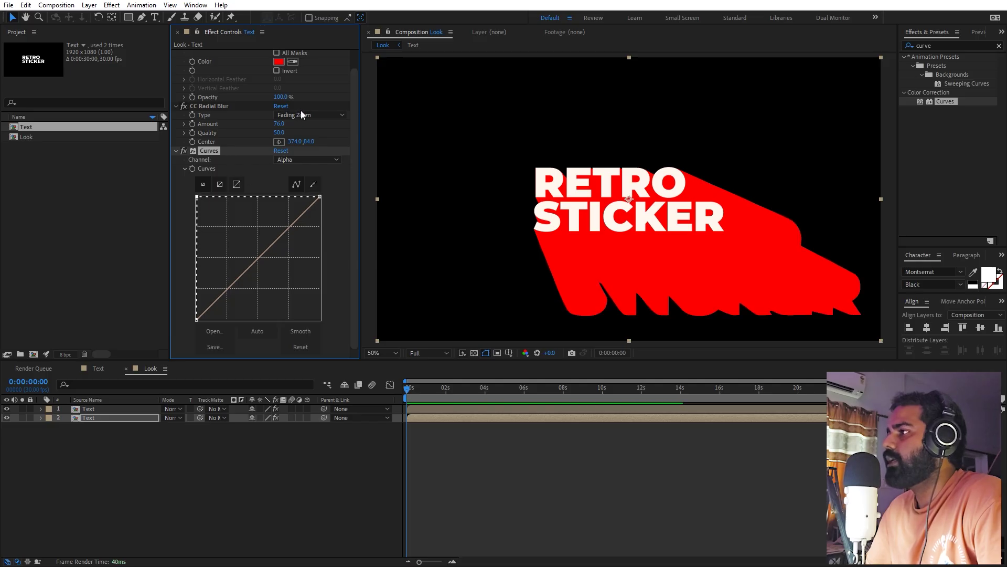
# Lower the blur Amount and move the Center above the comp's top-left (about -119,-144)
pyautogui.moveTo(277, 124); pyautogui.dragTo(251, 125)
pyautogui.hotkey('ctrl', 'shift', 'a')
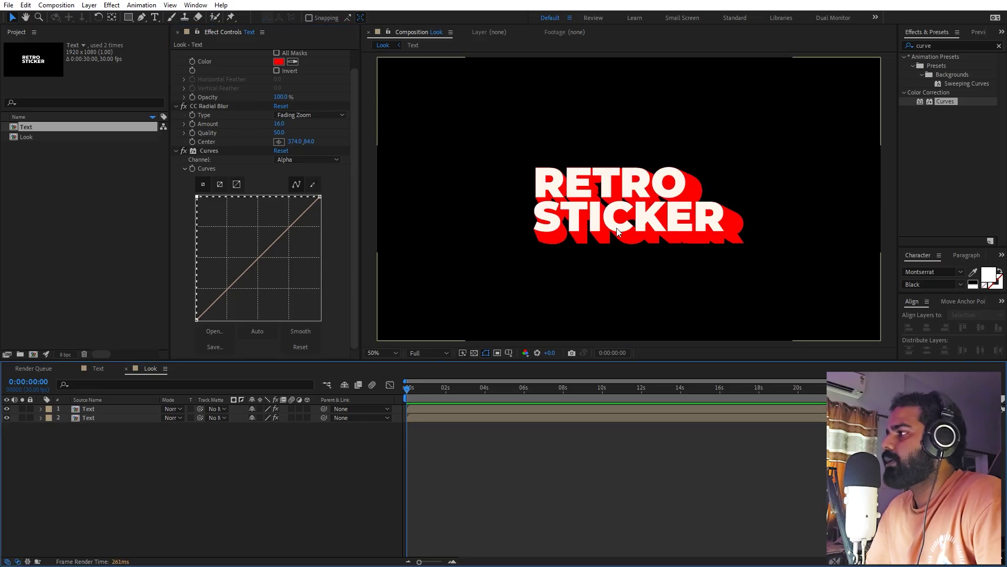
pyautogui.click(215, 142)
pyautogui.click(278, 142)
pyautogui.click(813, 73)
pyautogui.click(530, 71)
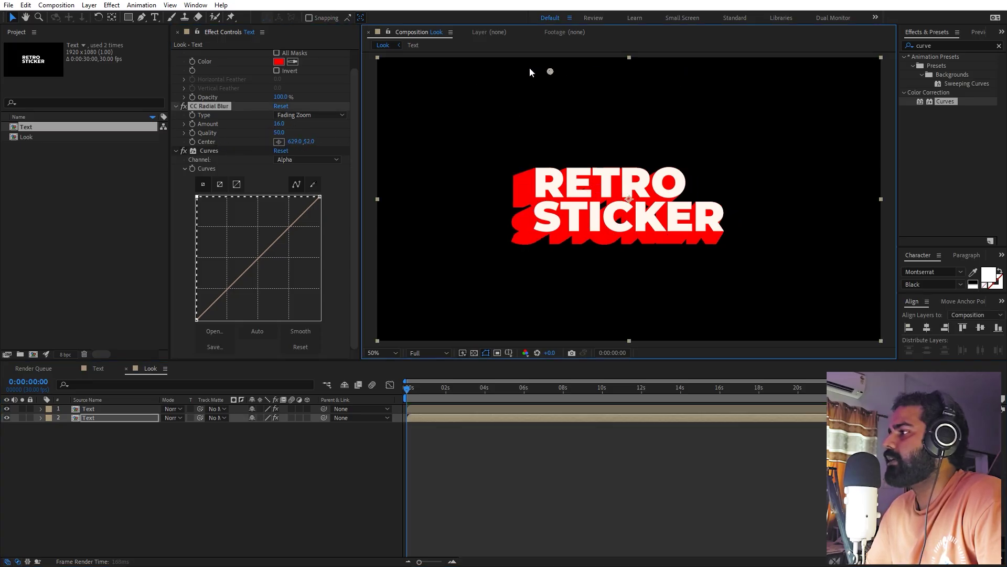
pyautogui.press(',')
pyautogui.moveTo(580, 135); pyautogui.dragTo(490, 110)
pyautogui.press('.')
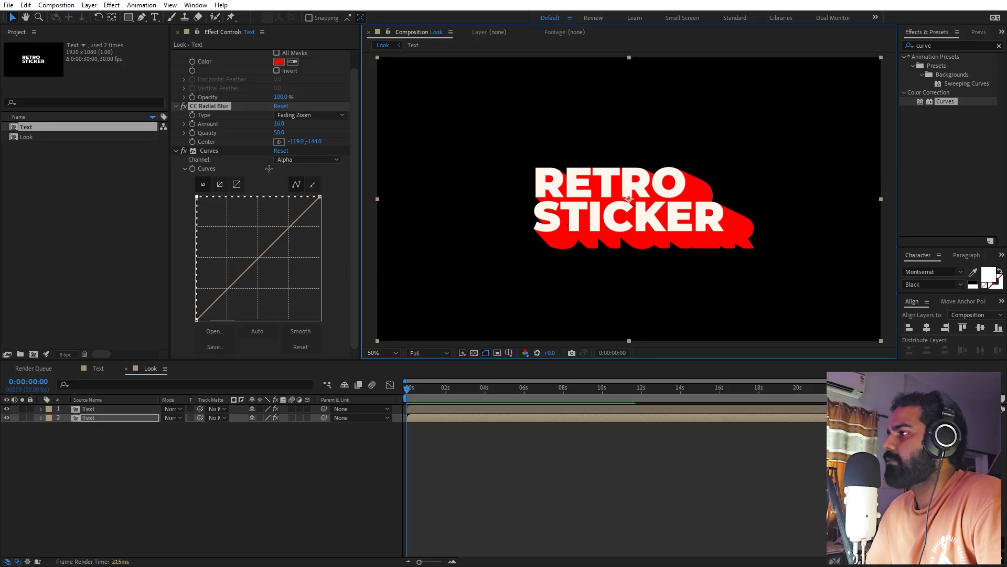
# Fine-tune the radial blur Amount to 8
pyautogui.moveTo(281, 126); pyautogui.dragTo(278, 125)
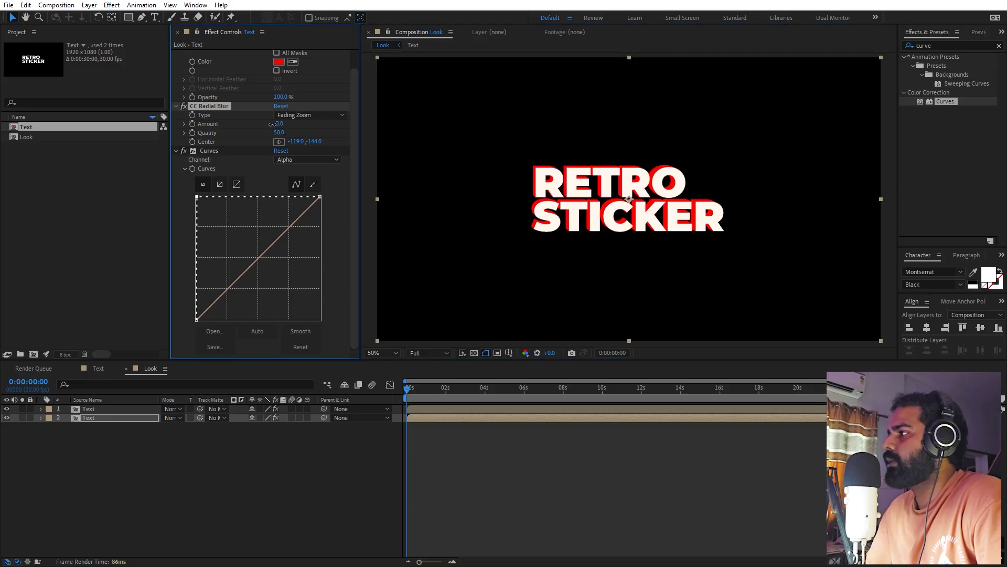
pyautogui.moveTo(278, 124); pyautogui.dragTo(280, 126)
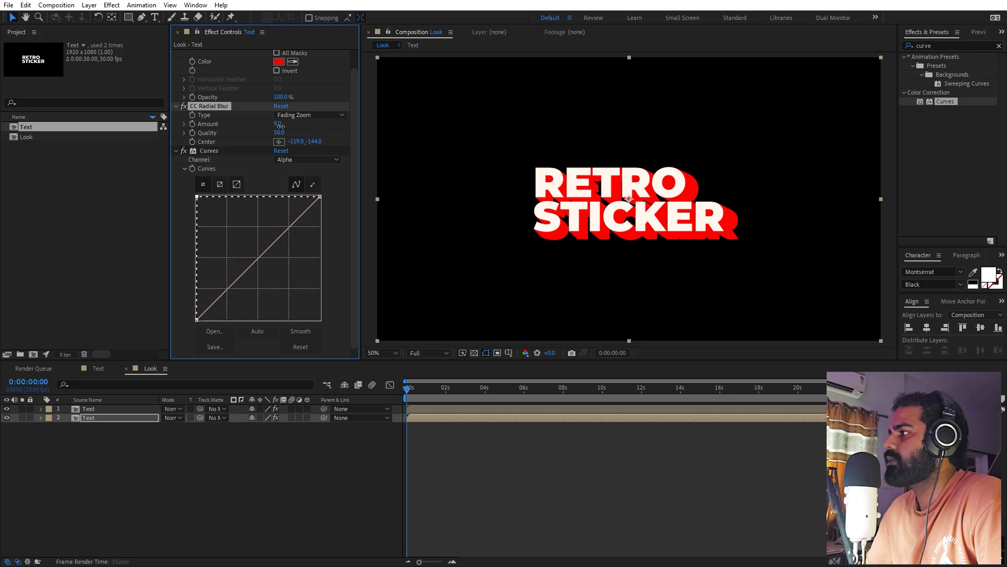
pyautogui.click(592, 496)
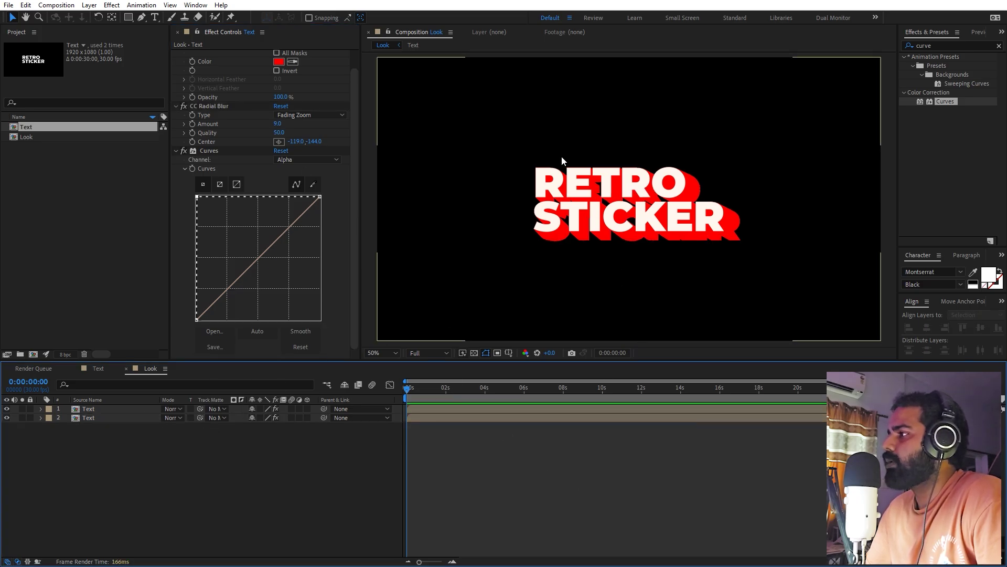
# Add a Stroke layer style to the red shadow layer with size 9.2
pyautogui.rightClick(99, 419)
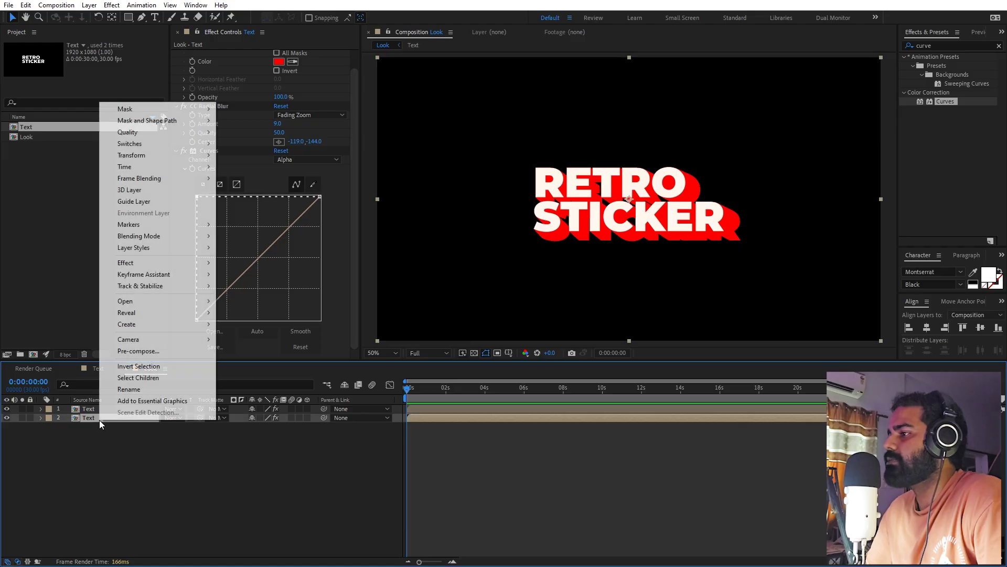
pyautogui.moveTo(133, 248)
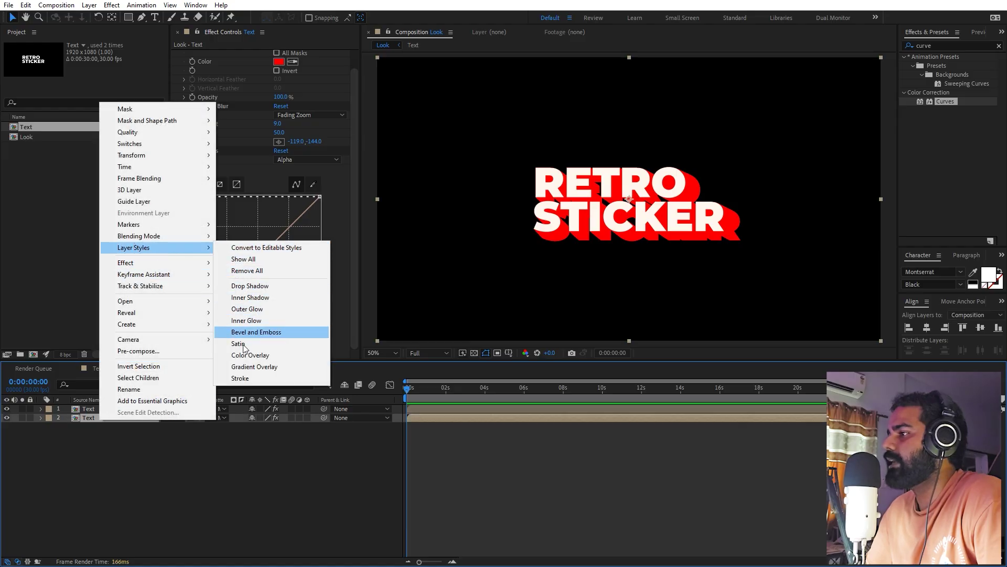
pyautogui.click(241, 378)
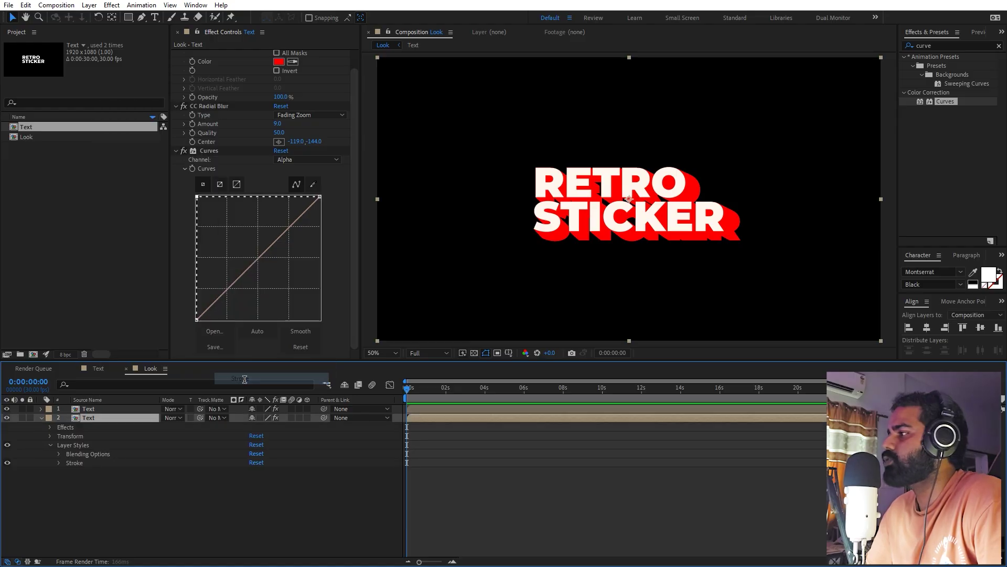
pyautogui.click(59, 462)
pyautogui.moveTo(253, 492); pyautogui.dragTo(287, 492)
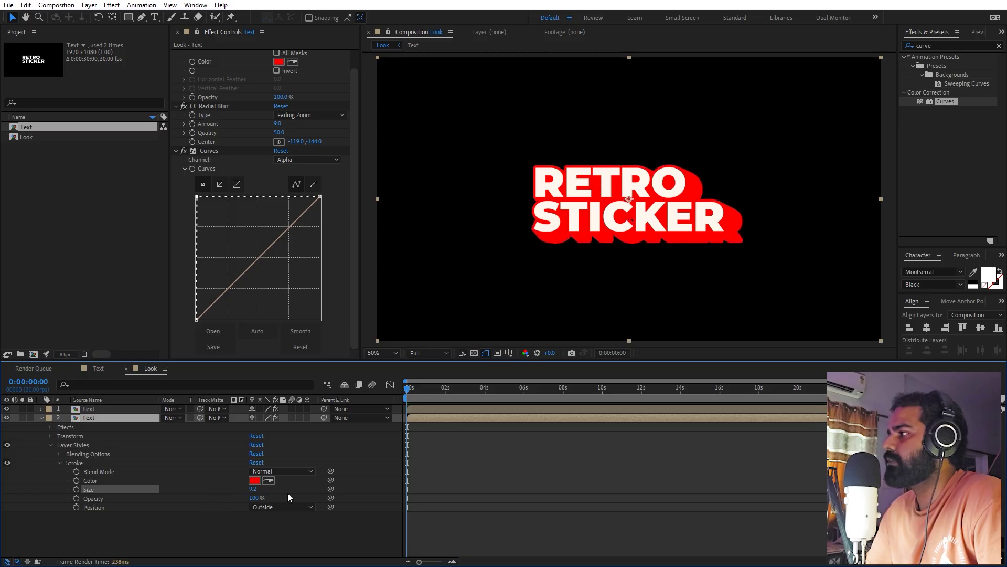
pyautogui.press('Return')
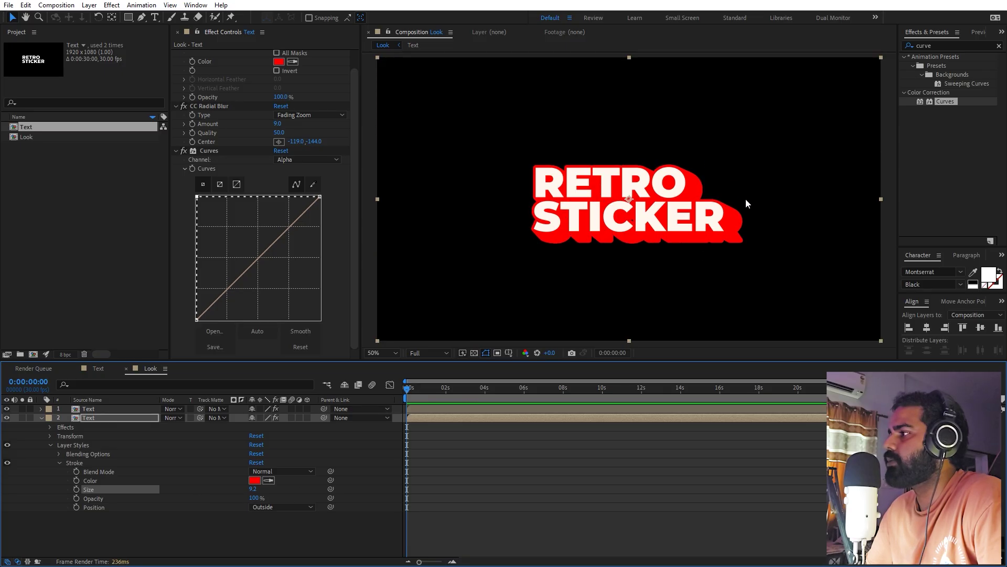
# Set the stroke color to a darker red (DC1616) and collapse the layer properties
pyautogui.click(255, 481)
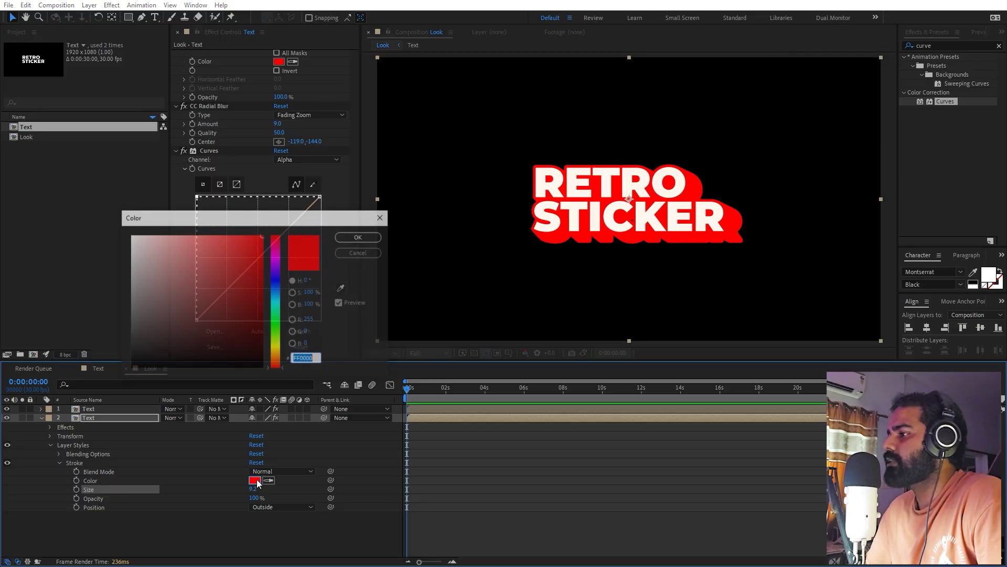
pyautogui.click(254, 246)
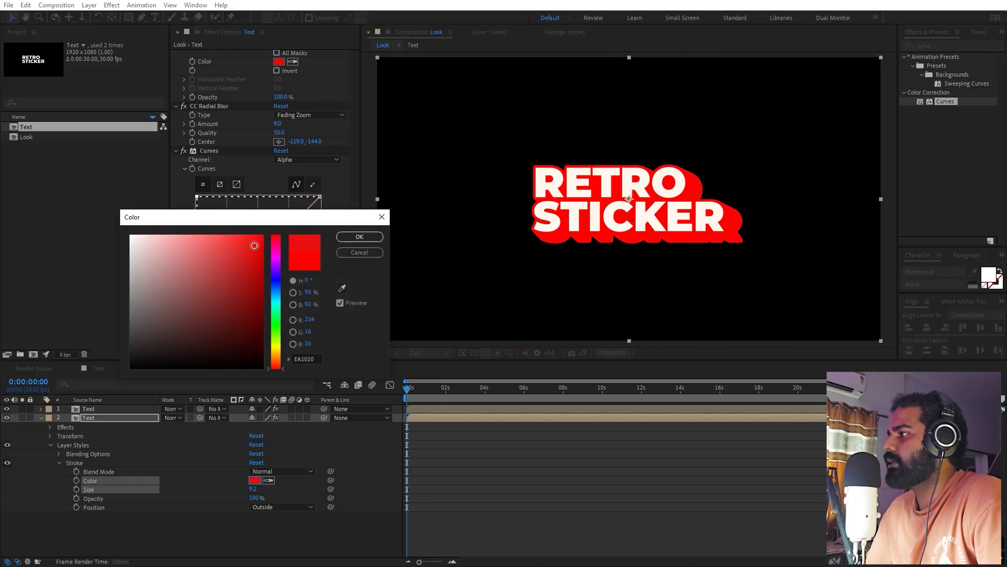
pyautogui.click(251, 253)
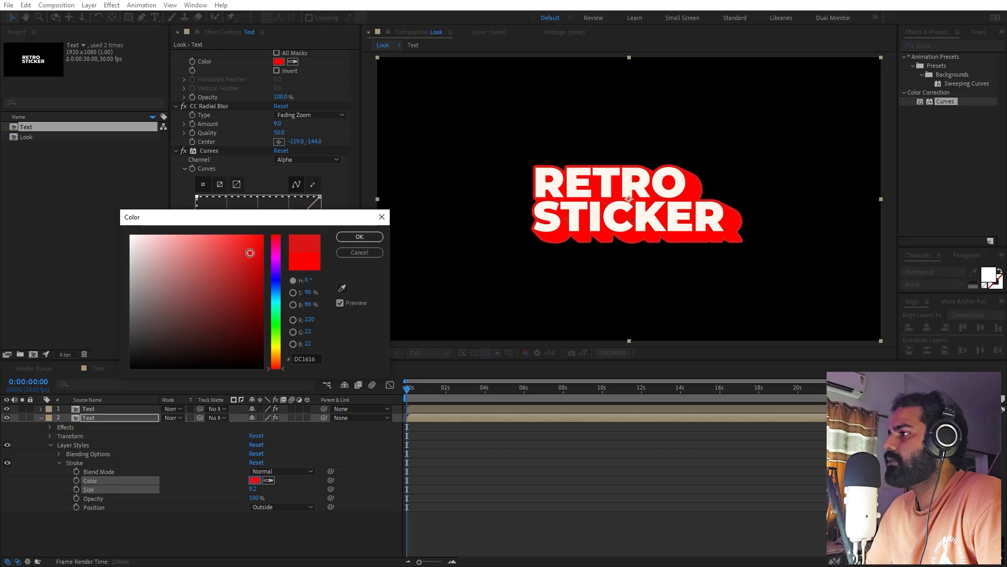
pyautogui.click(360, 237)
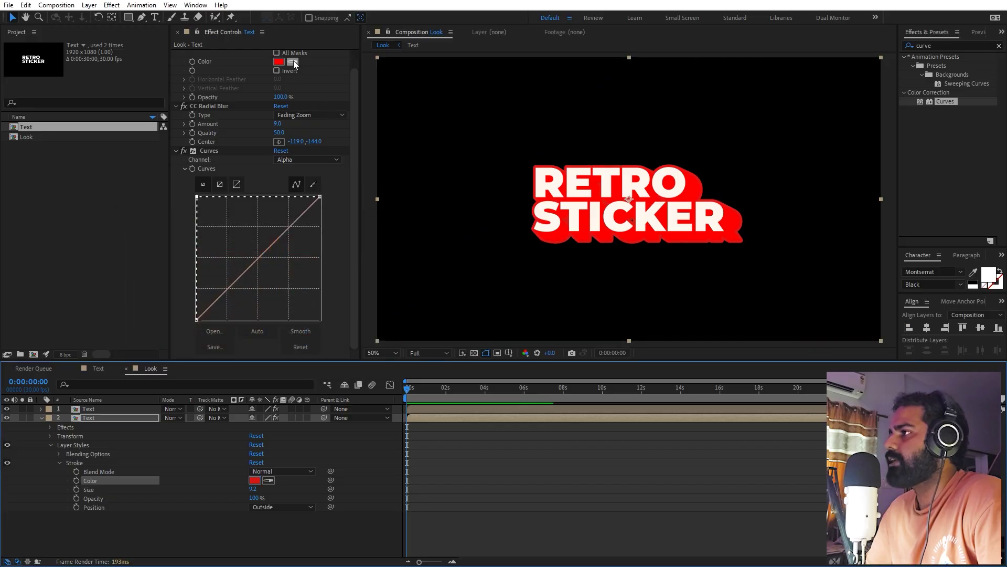
pyautogui.click(647, 489)
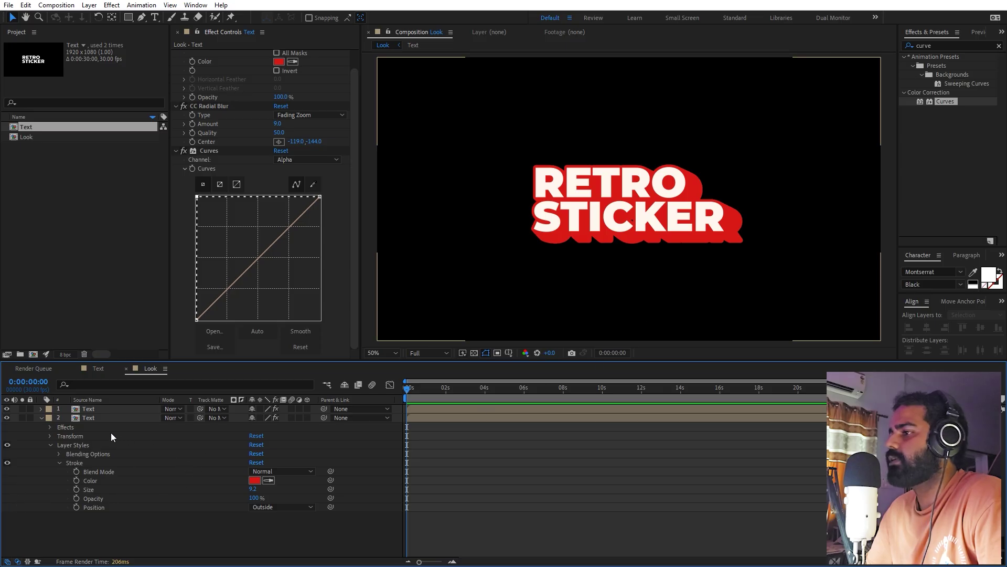
pyautogui.press('u')
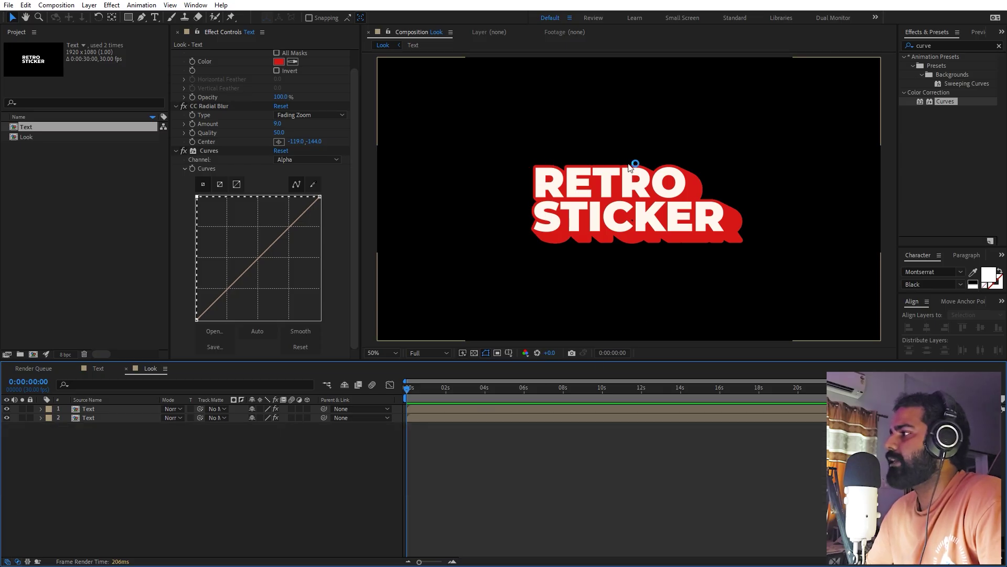
pyautogui.click(105, 417)
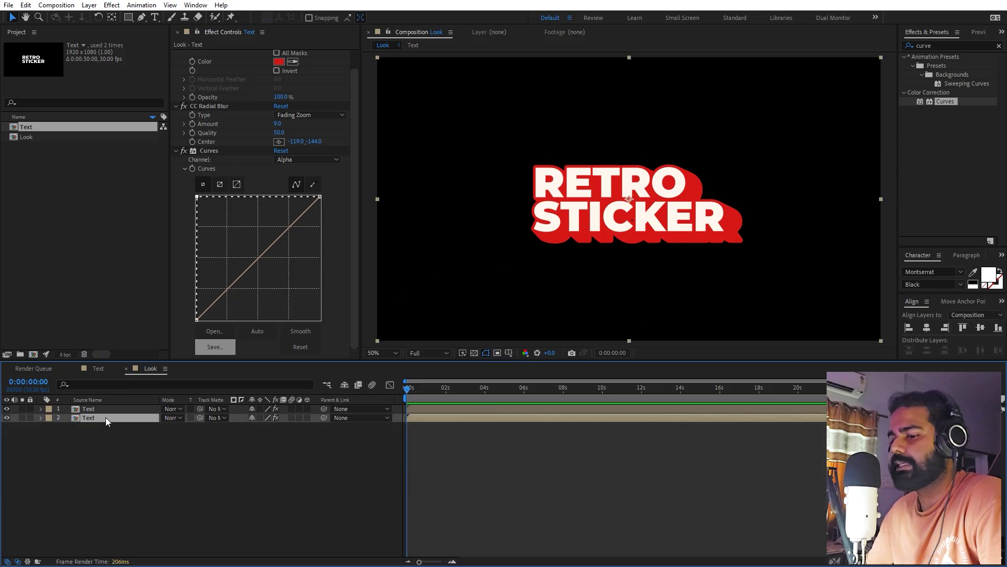
# Duplicate the red shadow layer and set the copy's Fill color to FFFFFF
pyautogui.hotkey('ctrl', 'd')
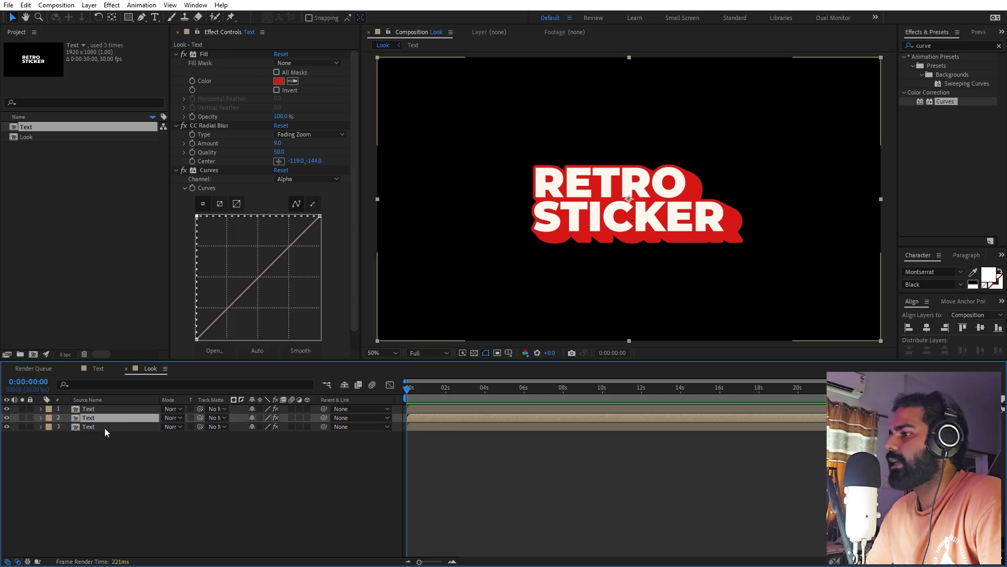
pyautogui.click(107, 426)
pyautogui.click(278, 81)
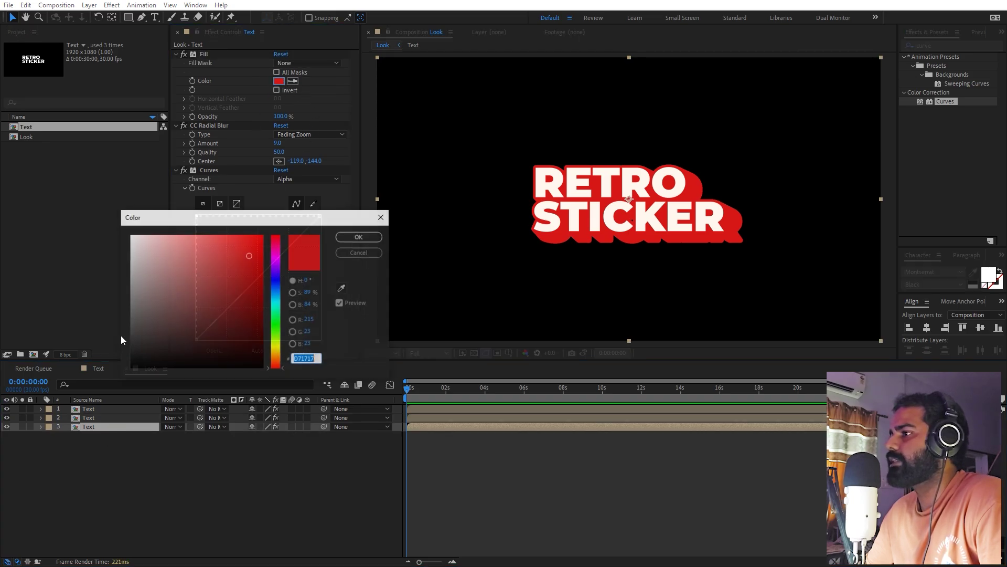
pyautogui.write('ffffff')
pyautogui.click(359, 236)
# Find the copy's Stroke properties by searching 'stro' and make the stroke color white
pyautogui.click(99, 426)
pyautogui.hotkey('ctrl', 'f')
pyautogui.write('stro')
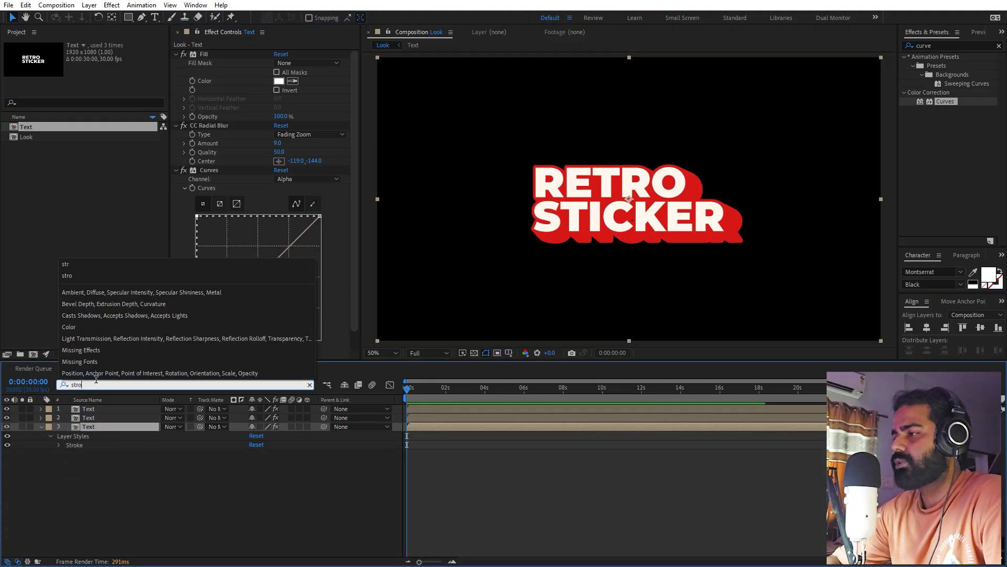
pyautogui.click(60, 445)
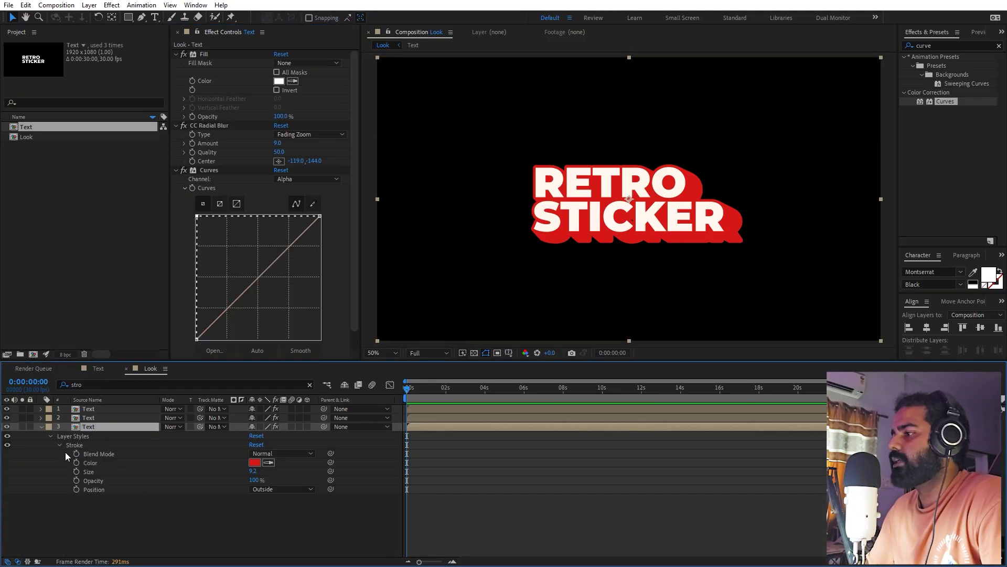
pyautogui.click(255, 462)
pyautogui.click(131, 236)
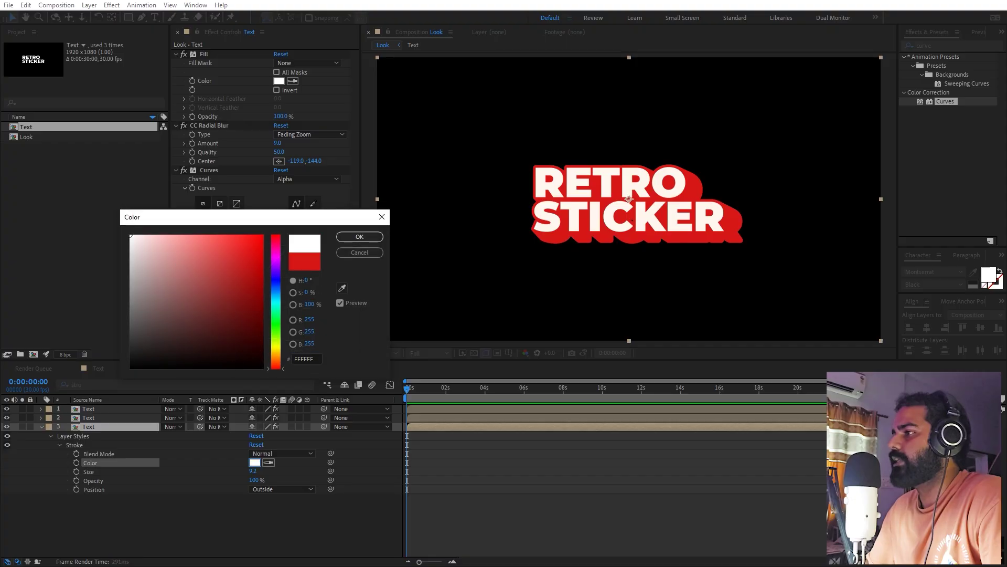
pyautogui.click(359, 236)
# Set the white stroke size to 30 for a thick sticker border
pyautogui.moveTo(253, 470); pyautogui.dragTo(312, 471)
pyautogui.press('/')
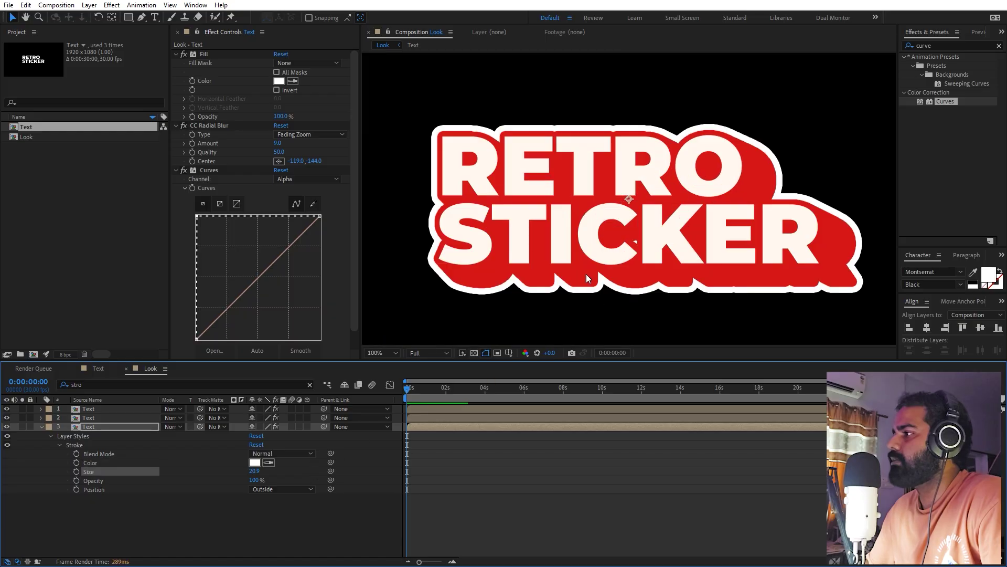
pyautogui.press(',')
pyautogui.moveTo(254, 470); pyautogui.dragTo(277, 479)
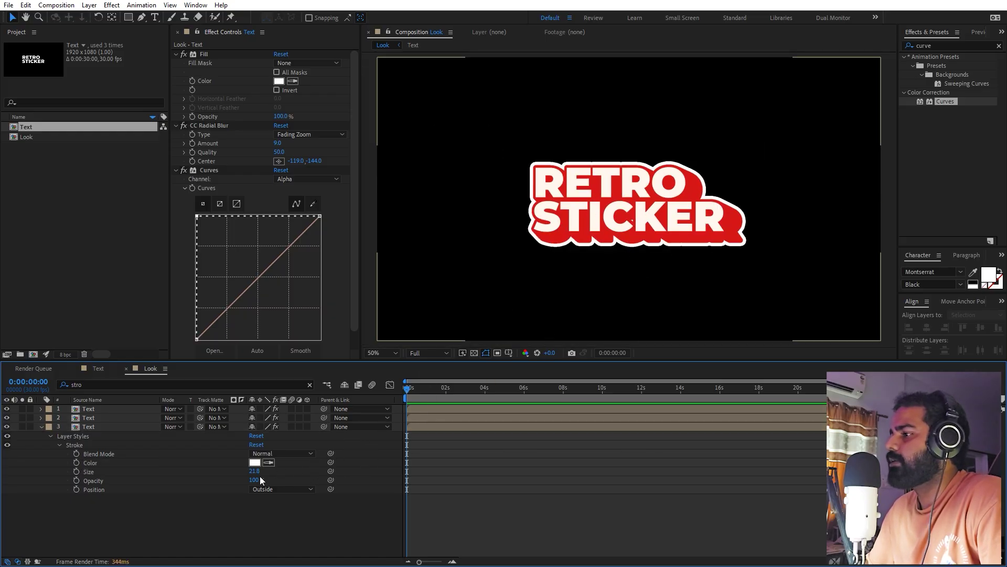
pyautogui.moveTo(256, 471); pyautogui.dragTo(322, 469)
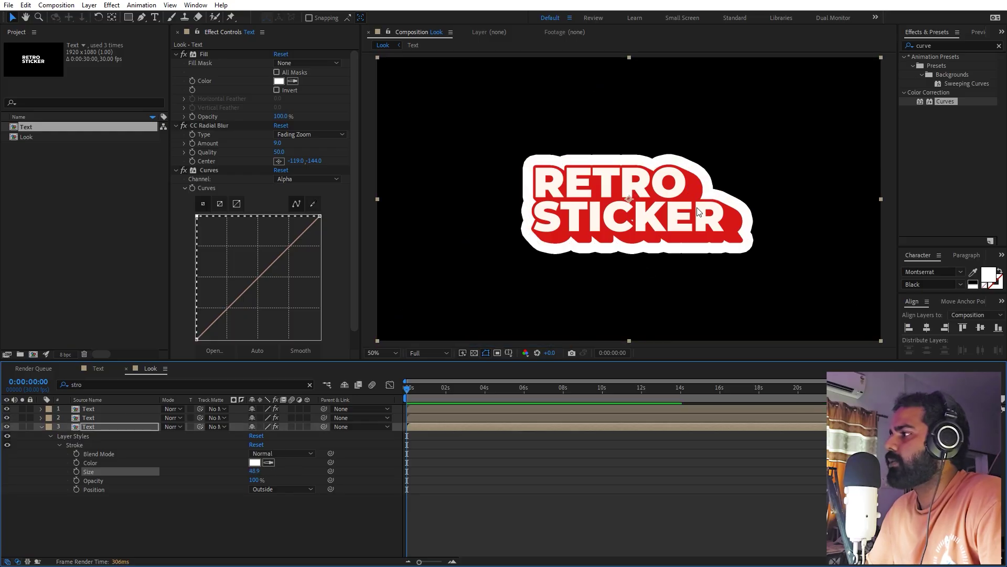
pyautogui.hotkey('ctrl', 'z')
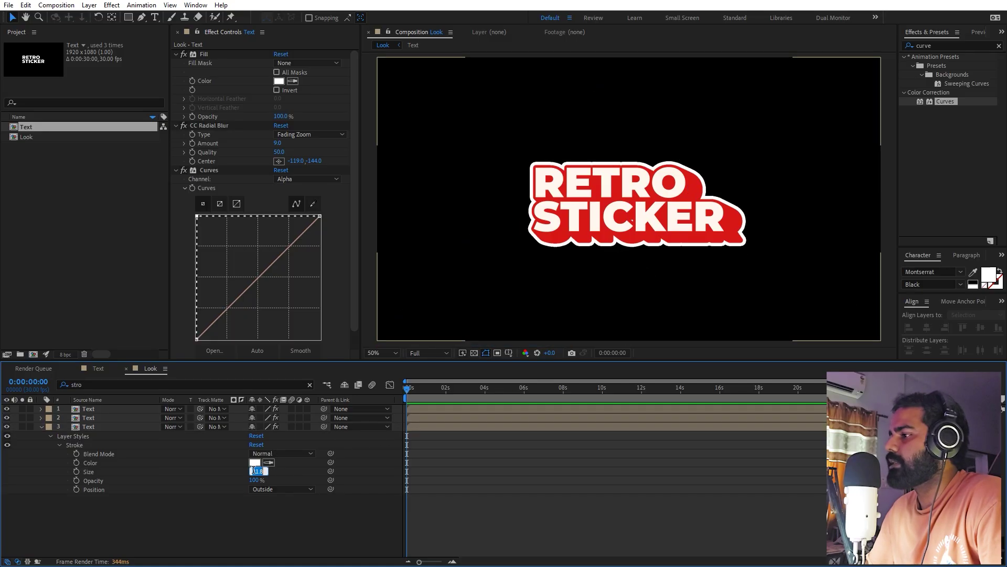
pyautogui.write('30')
pyautogui.press('Return')
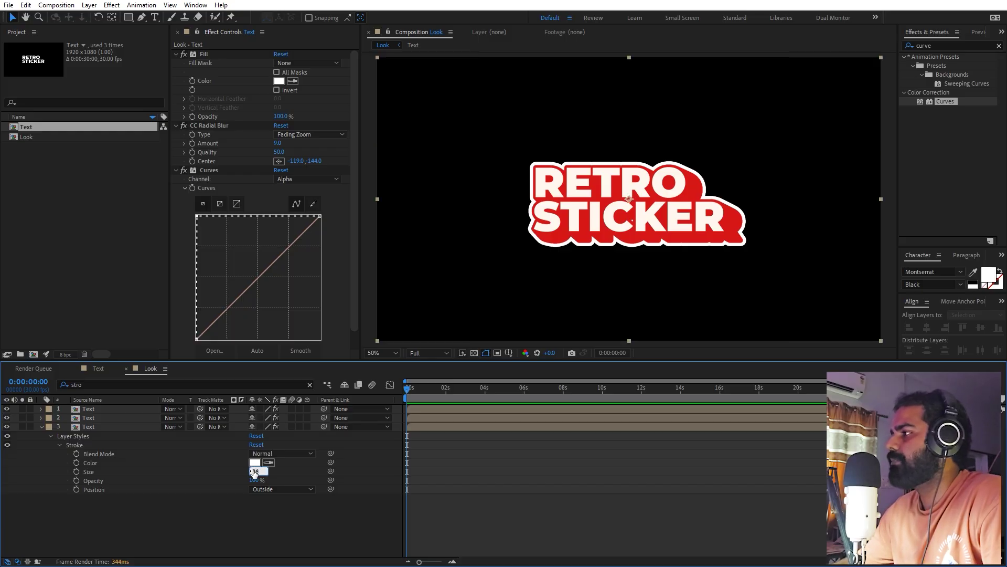
pyautogui.click(348, 493)
pyautogui.click(41, 427)
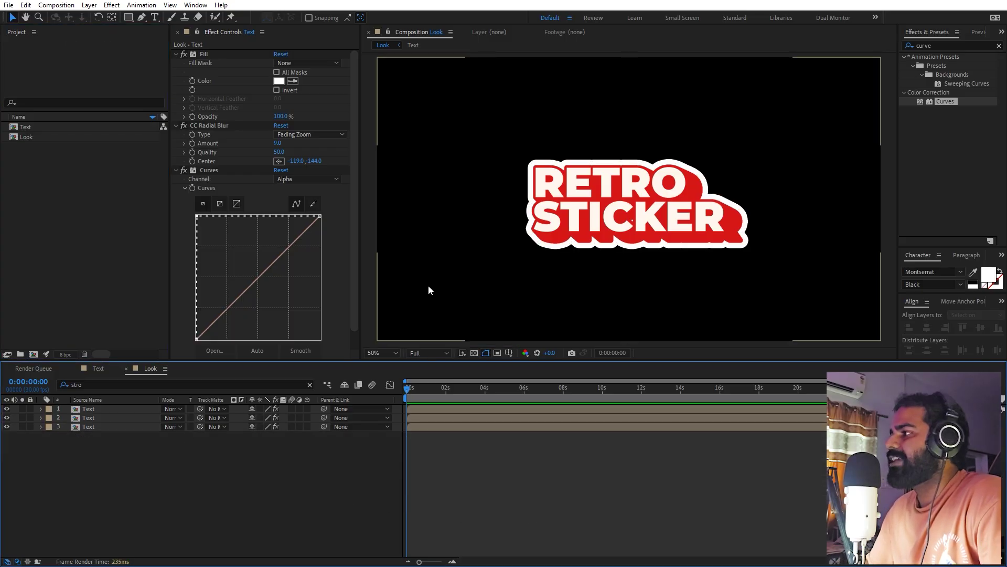
# Create a new composition named Main
pyautogui.click(56, 4)
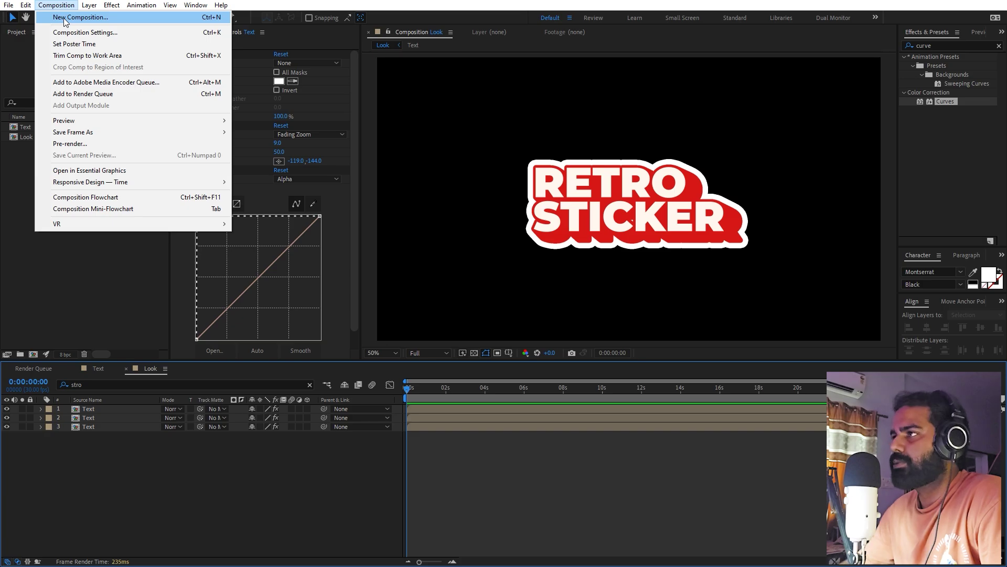
pyautogui.click(64, 17)
pyautogui.write('Main')
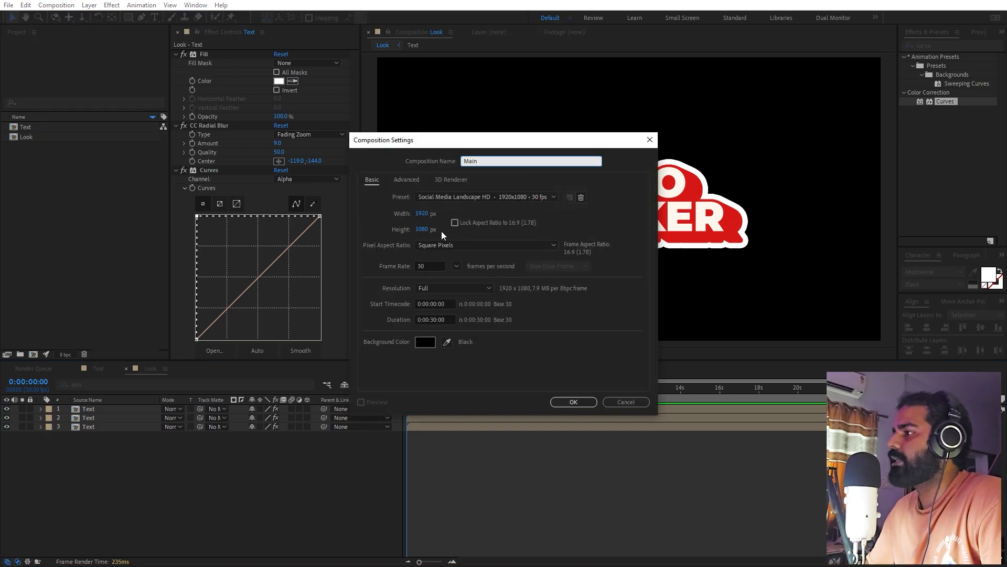
pyautogui.click(581, 403)
# Add the forest footage Pexels Videos 4097.mp4 scaled to 50.8%, with the Look composition above it
pyautogui.moveTo(46, 135); pyautogui.dragTo(12, 432)
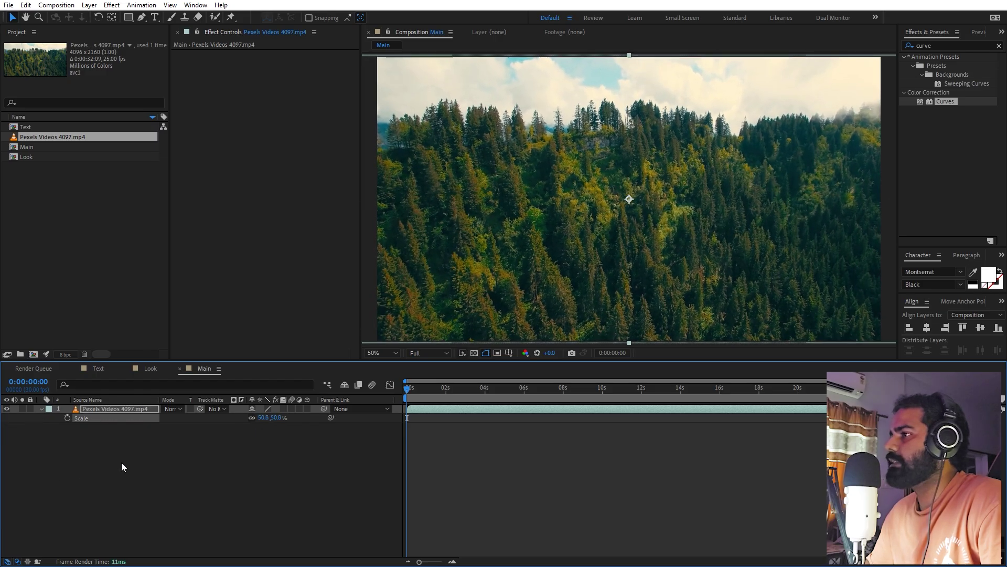
pyautogui.click(121, 463)
pyautogui.click(93, 272)
pyautogui.moveTo(26, 156); pyautogui.dragTo(121, 408)
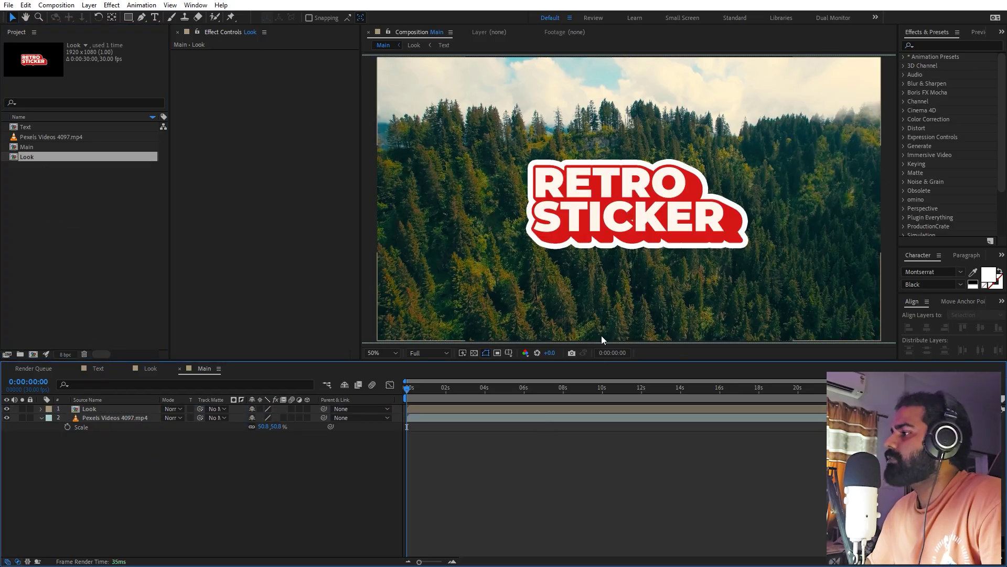
# Apply a Drop Shadow effect to the Look layer
pyautogui.click(625, 409)
pyautogui.click(923, 47)
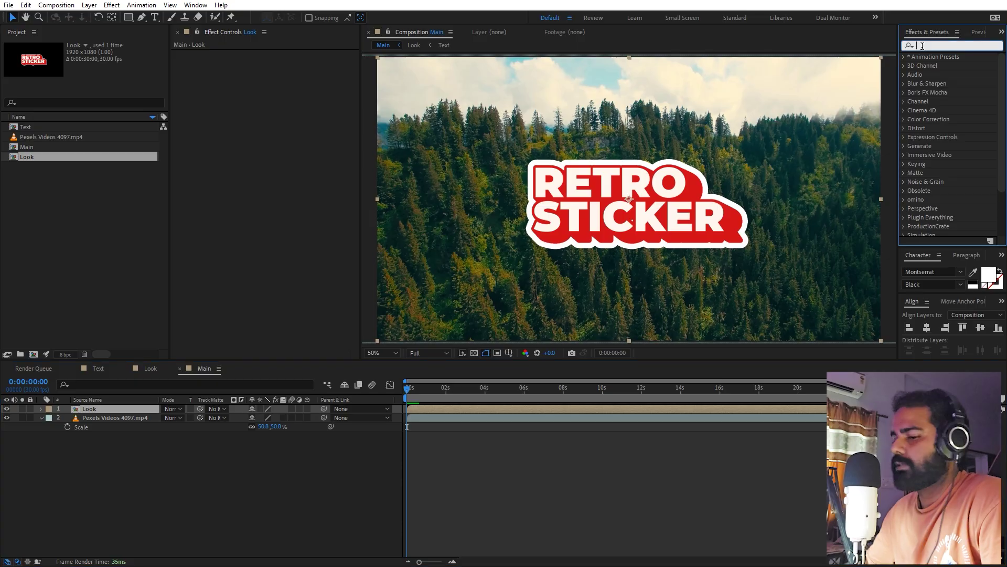
pyautogui.write('drop s')
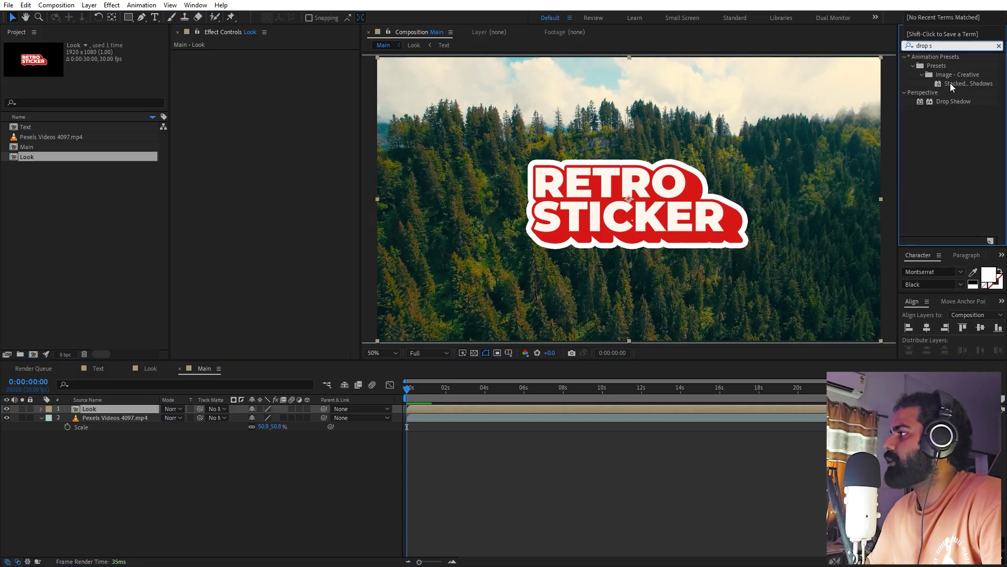
pyautogui.moveTo(948, 103); pyautogui.dragTo(624, 215)
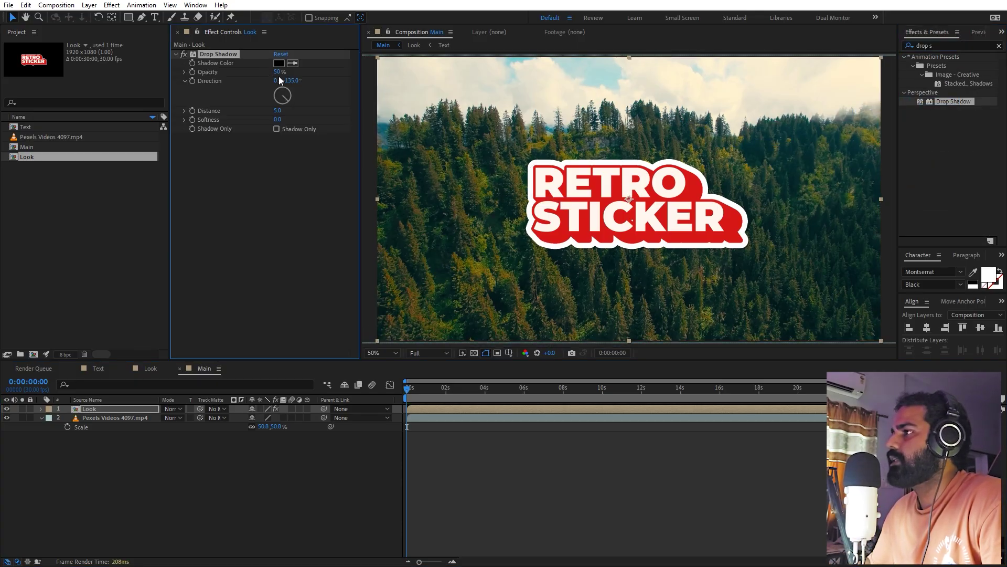
# Set the drop shadow to Opacity 90%, Distance 70 and Softness 185
pyautogui.moveTo(277, 119); pyautogui.dragTo(368, 126)
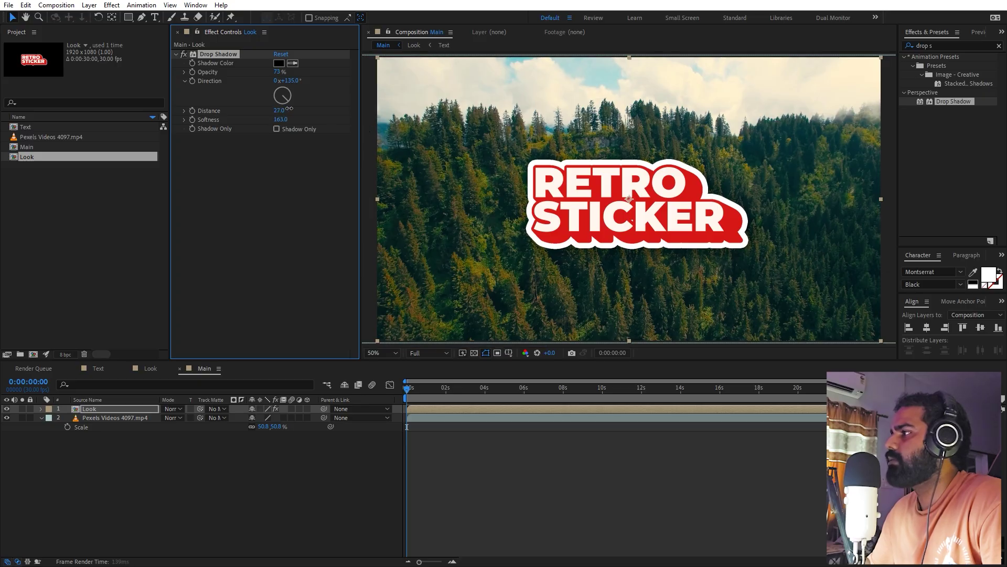
pyautogui.moveTo(284, 71); pyautogui.dragTo(299, 74)
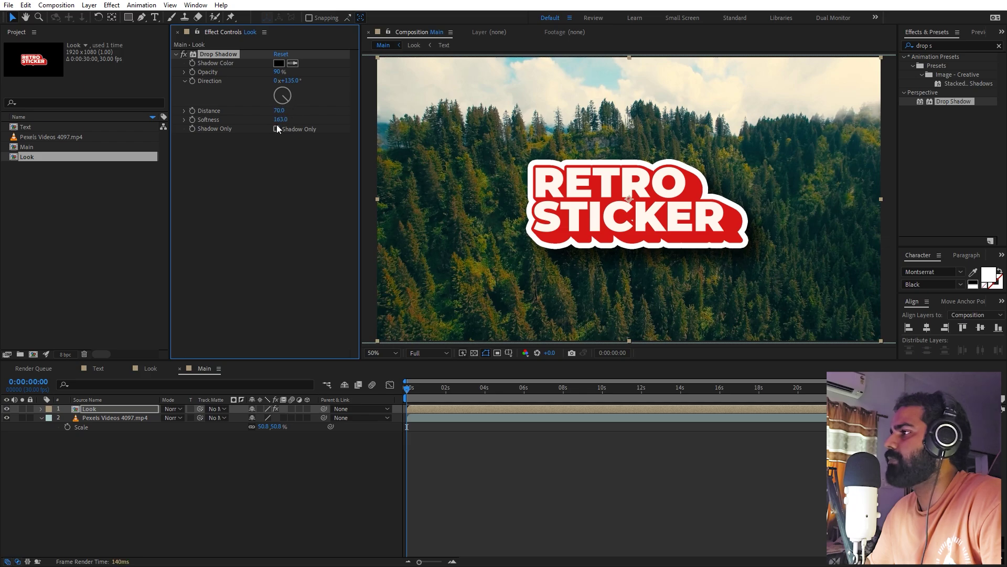
pyautogui.moveTo(286, 120); pyautogui.dragTo(297, 119)
pyautogui.click(566, 413)
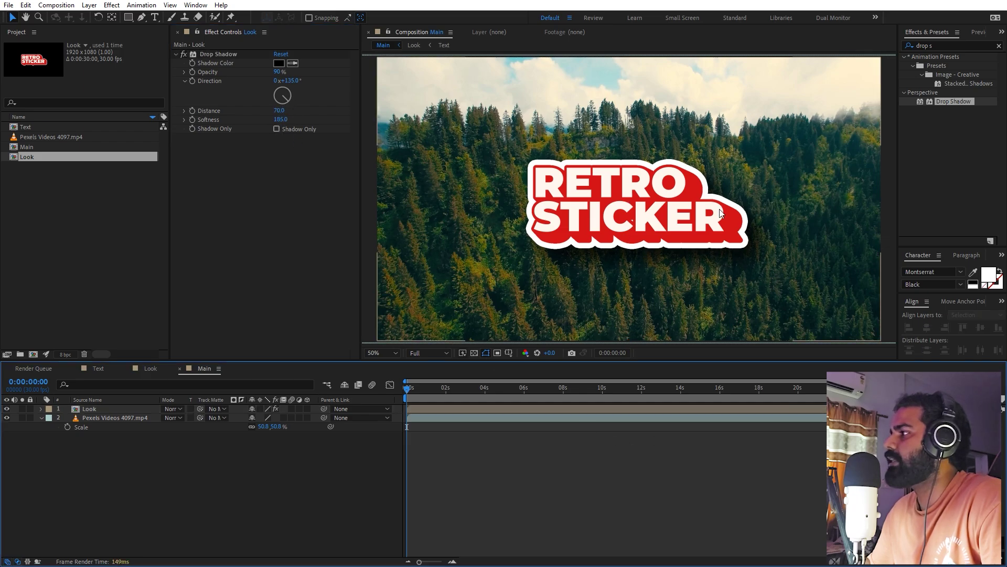
pyautogui.click(951, 44)
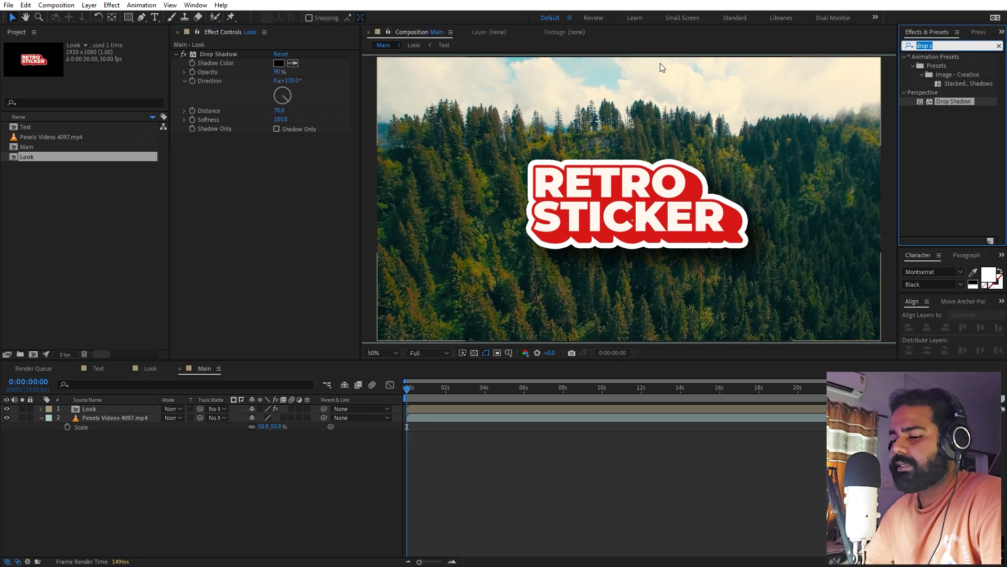
# Apply CC Page Turn to the Look layer and move its Fold Position lower on the sticker
pyautogui.write('cc')
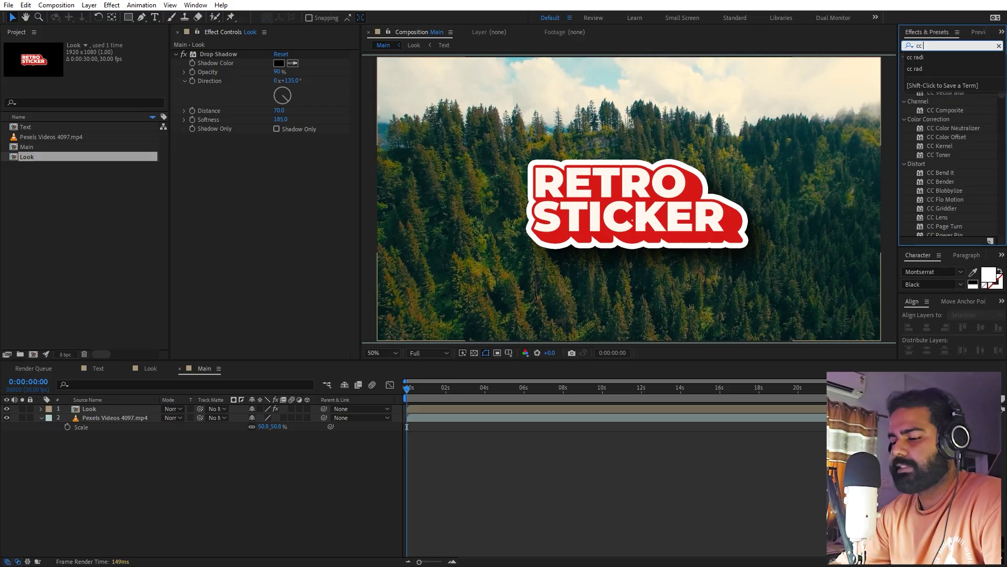
pyautogui.write(' pa')
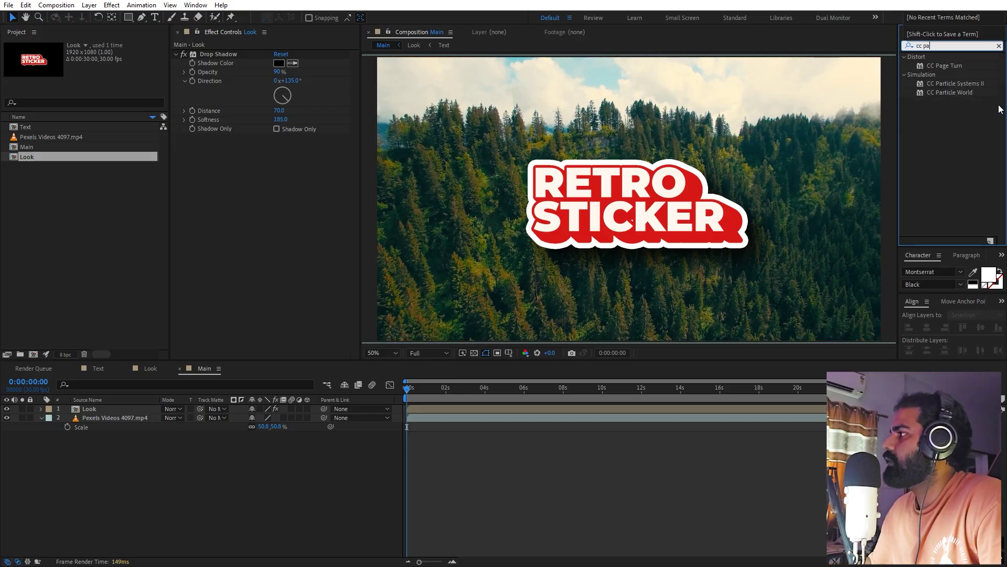
pyautogui.moveTo(952, 67); pyautogui.dragTo(388, 234)
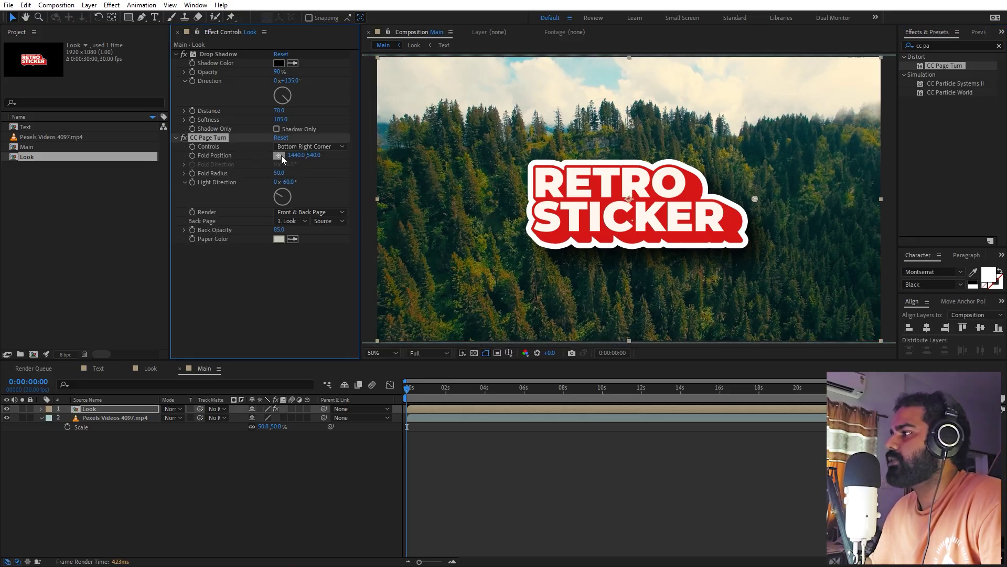
pyautogui.click(810, 185)
pyautogui.press(',')
pyautogui.press(',')
pyautogui.press(',')
pyautogui.press(',')
pyautogui.press('.')
pyautogui.press('.')
pyautogui.press('.')
pyautogui.press('.')
pyautogui.moveTo(804, 186); pyautogui.dragTo(300, 137)
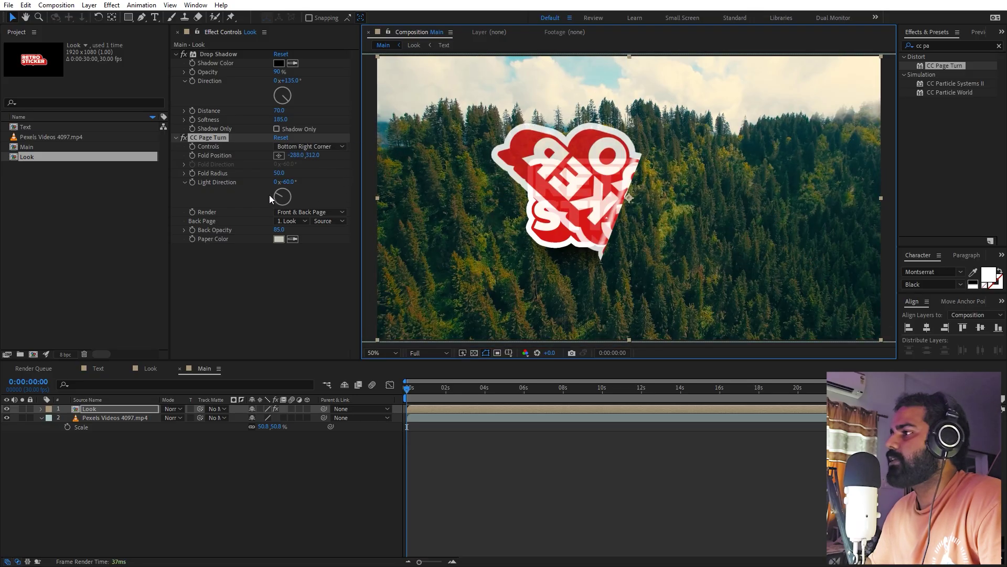
# Set the page turn's Back Opacity to 100 and Fold Radius to 100
pyautogui.click(209, 231)
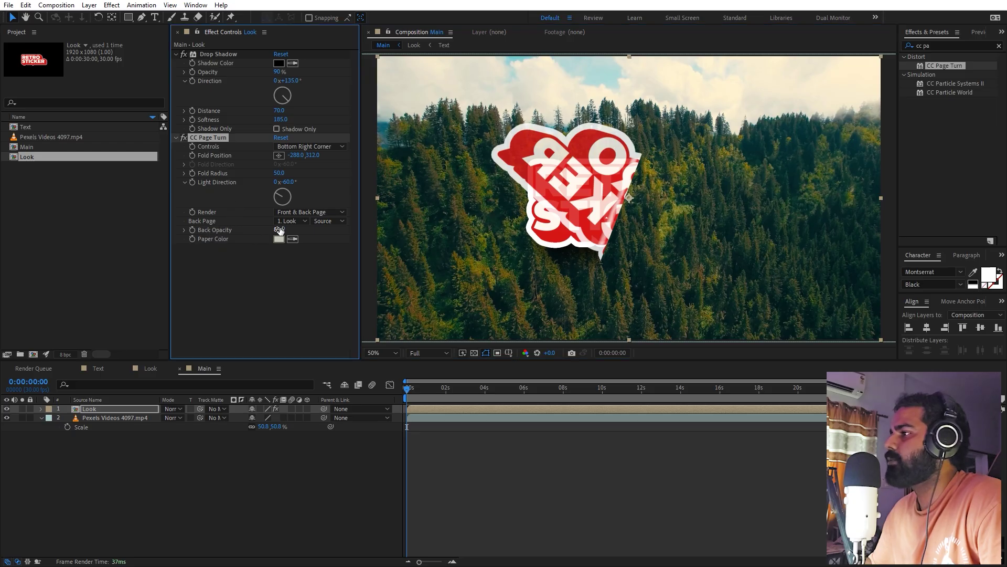
pyautogui.moveTo(484, 227); pyautogui.dragTo(615, 221)
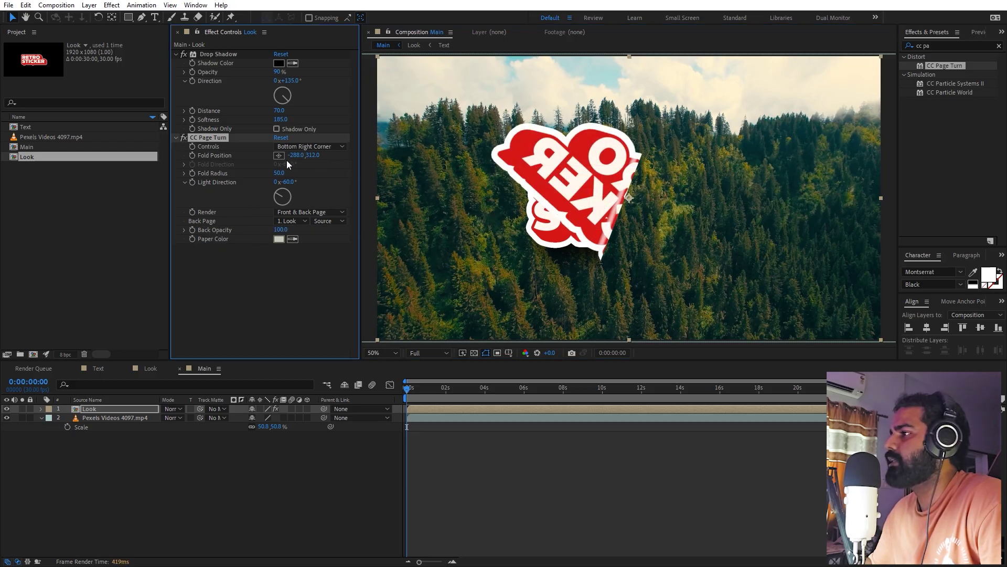
pyautogui.moveTo(278, 175); pyautogui.dragTo(308, 178)
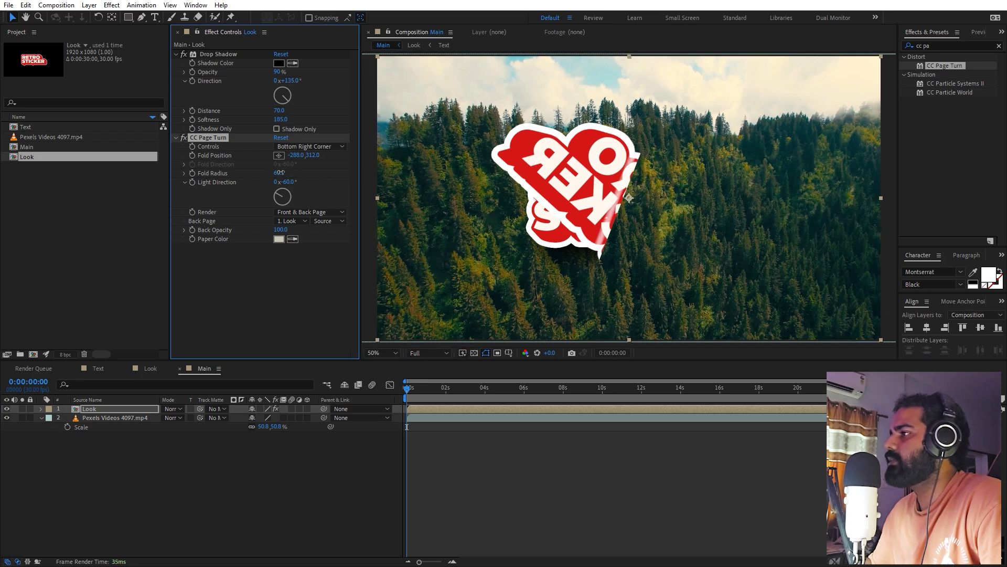
pyautogui.click(278, 173)
pyautogui.write('100')
pyautogui.press('Return')
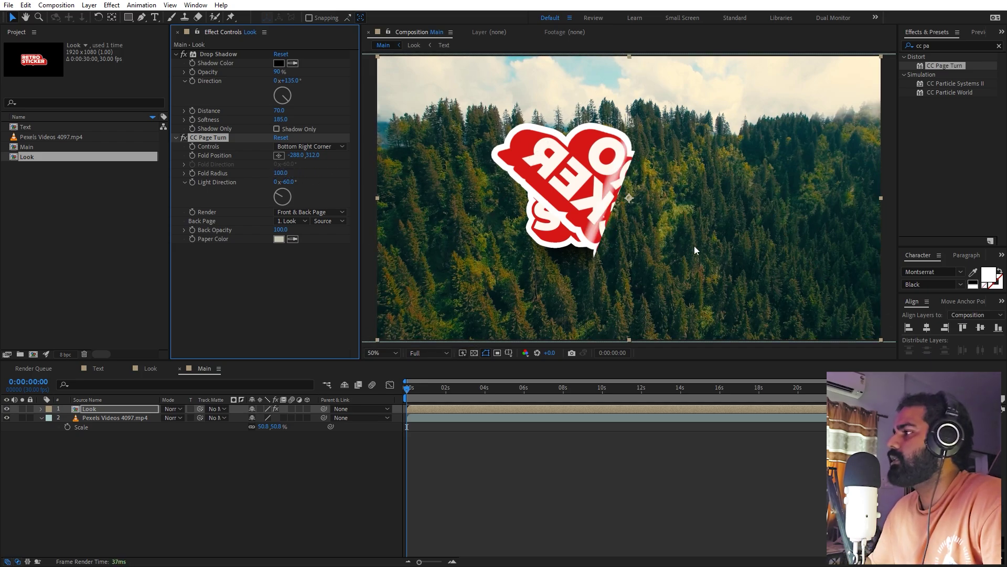
pyautogui.scroll(-2, 454, 192)
pyautogui.scroll(2, 446, 187)
pyautogui.scroll(-2, 444, 179)
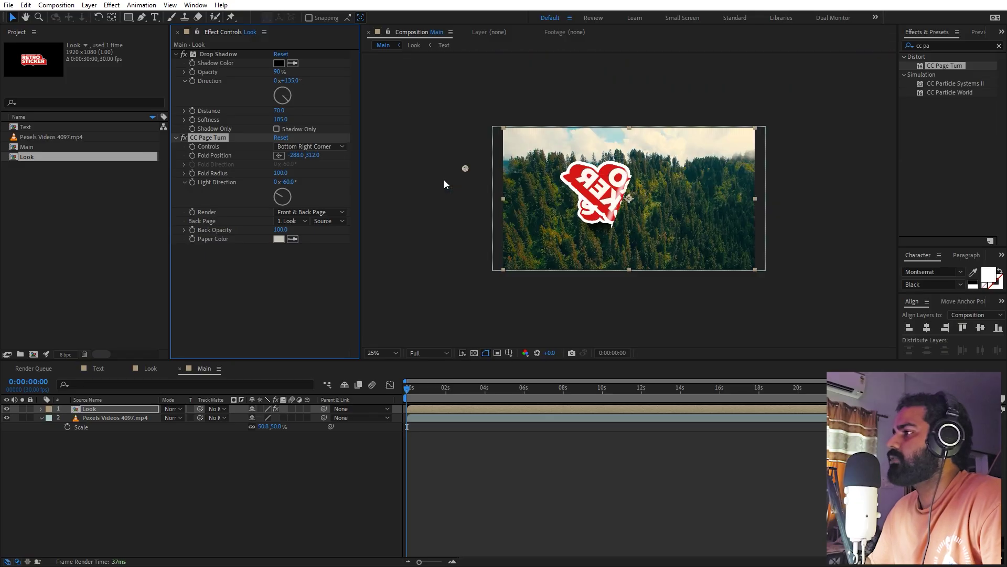
# Drag the page fold off the sticker and set a Fold Position keyframe at 0 seconds
pyautogui.moveTo(463, 167); pyautogui.dragTo(282, 98)
pyautogui.click(193, 155)
pyautogui.click(193, 155)
# At 2 seconds, drag the fold to uncover the whole sticker, then select both Fold Position keyframes
pyautogui.moveTo(432, 390)
pyautogui.mouseDown()
pyautogui.moveTo(462, 390)
pyautogui.moveTo(446, 391)
pyautogui.mouseUp()
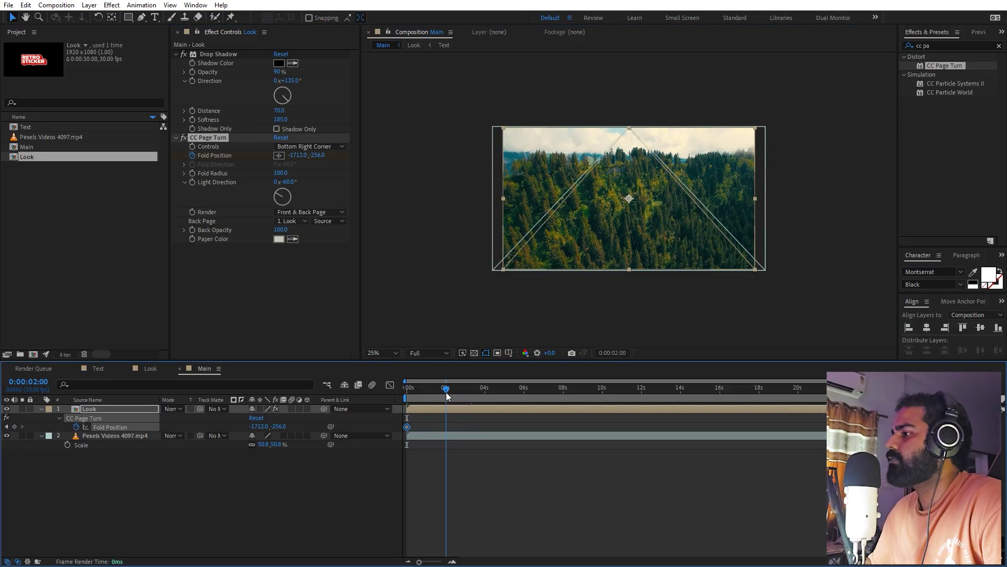
pyautogui.moveTo(332, 155); pyautogui.dragTo(739, 156)
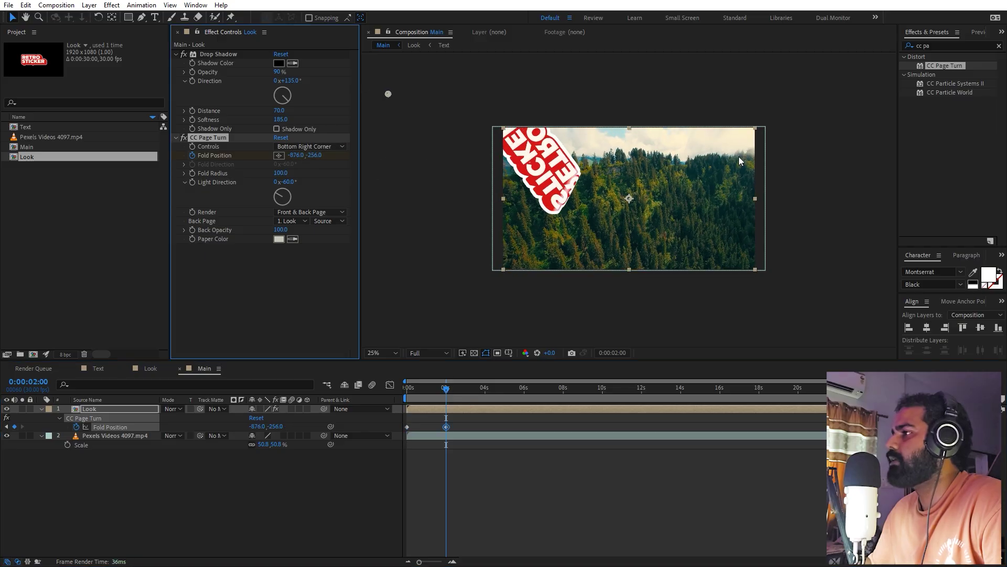
pyautogui.moveTo(389, 94); pyautogui.dragTo(695, 219)
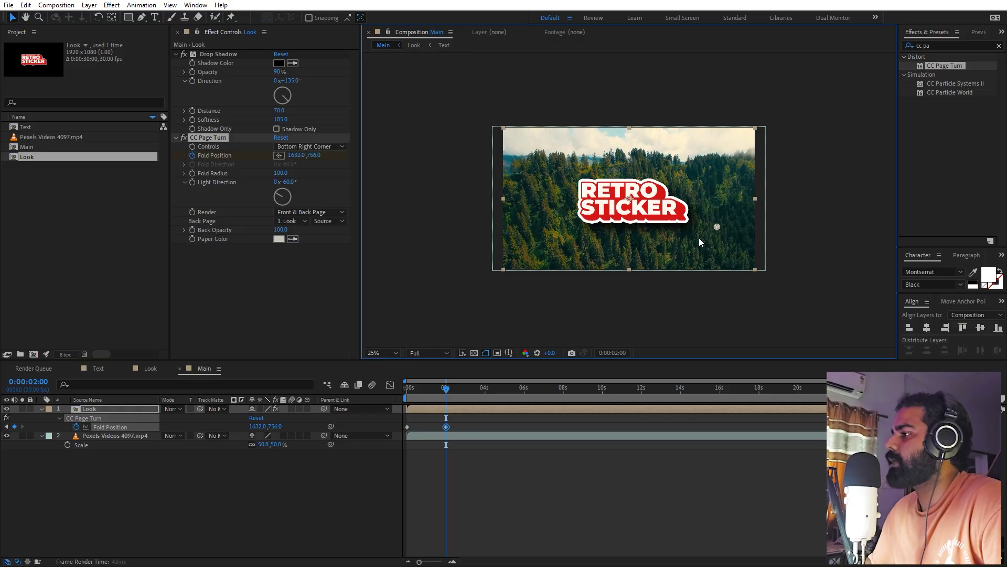
pyautogui.moveTo(457, 391); pyautogui.dragTo(385, 439)
pyautogui.moveTo(461, 421); pyautogui.dragTo(377, 433)
# Easy-ease both Fold Position keyframes and extend their influence to 100% in the Graph Editor
pyautogui.press('F9')
pyautogui.click(390, 384)
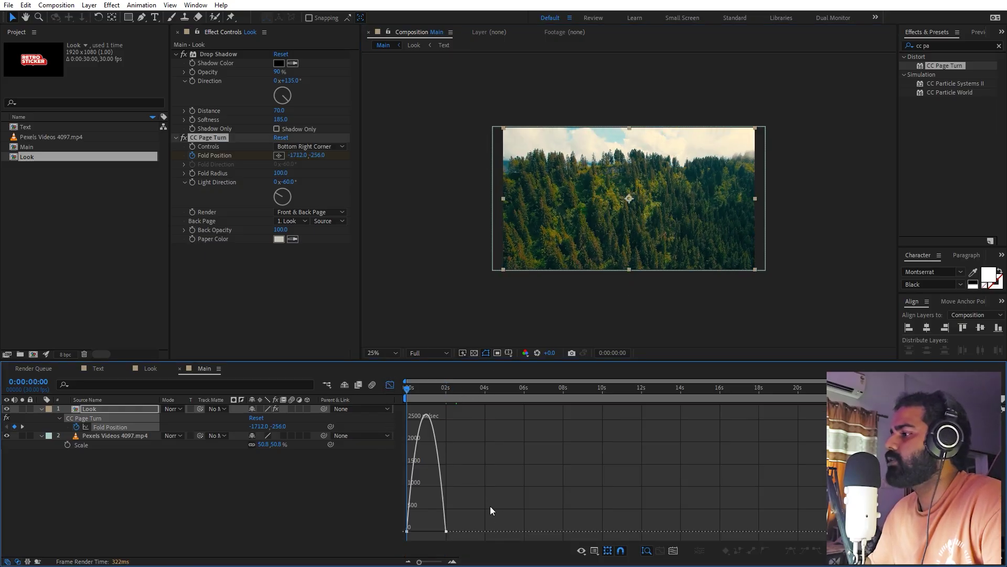
pyautogui.moveTo(440, 492); pyautogui.dragTo(417, 504)
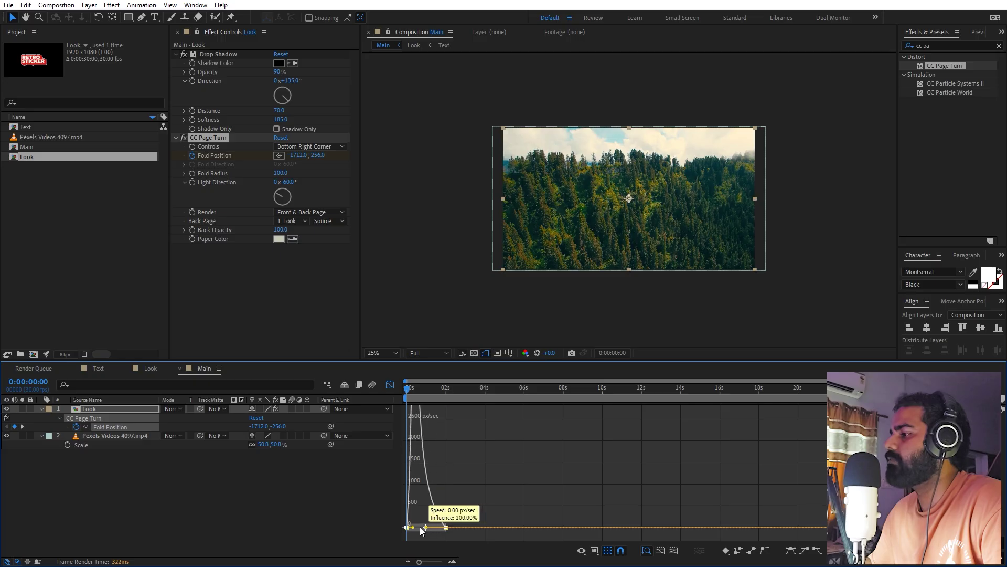
pyautogui.hotkey('shift', 'F3')
# Preview the peel animation at 50% zoom, then switch to the Text composition
pyautogui.press('.')
pyautogui.press('space')
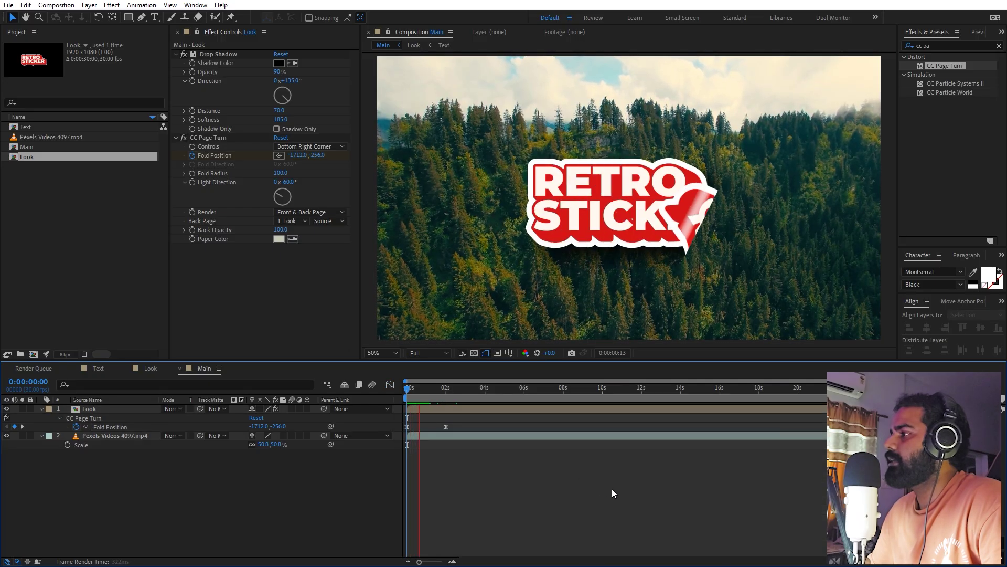
pyautogui.press('space')
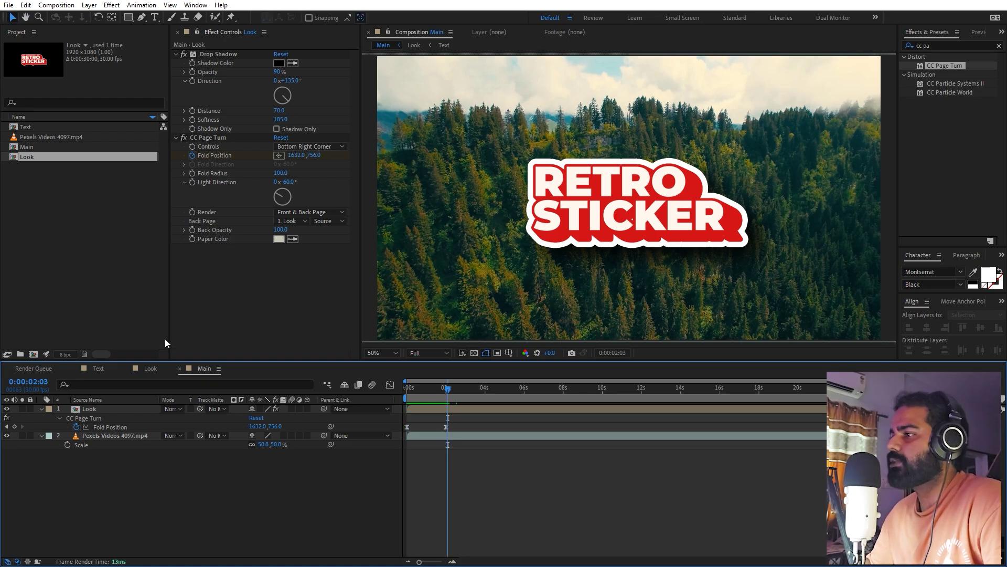
pyautogui.click(96, 369)
# Replace the sticker text with 'HELLO', preview it in Main, then reselect the HELLO layer in Text
pyautogui.doubleClick(91, 409)
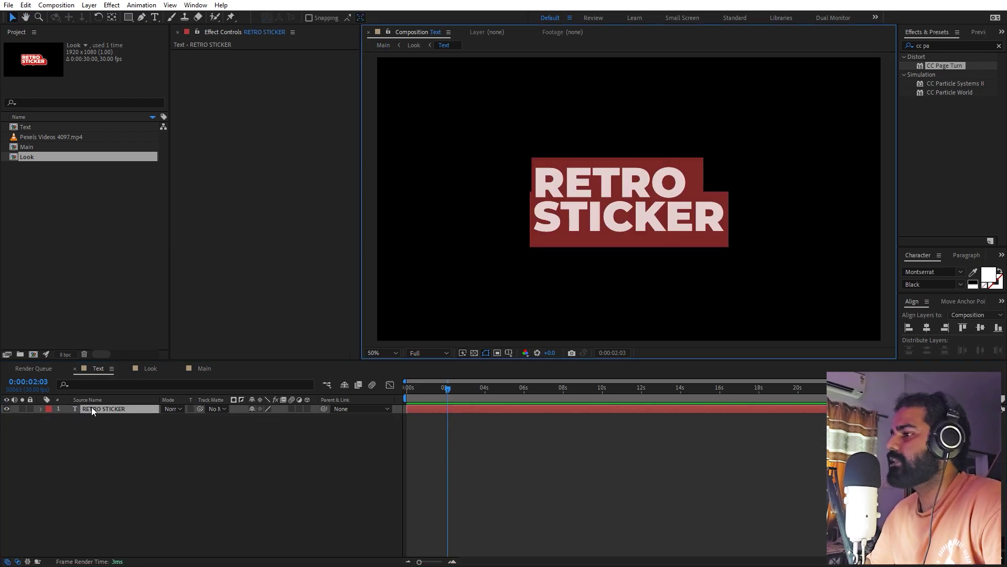
pyautogui.write('HELLO')
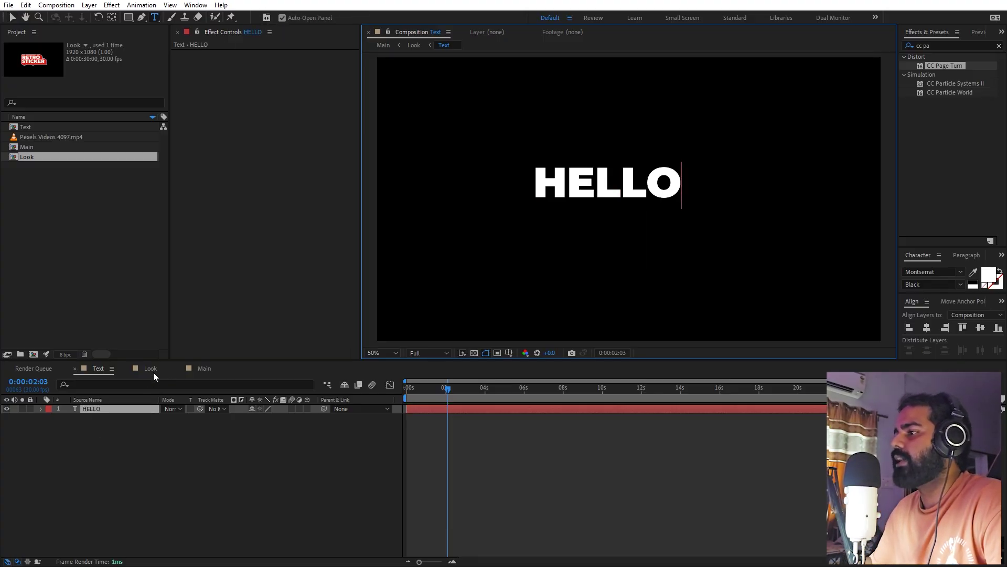
pyautogui.click(205, 368)
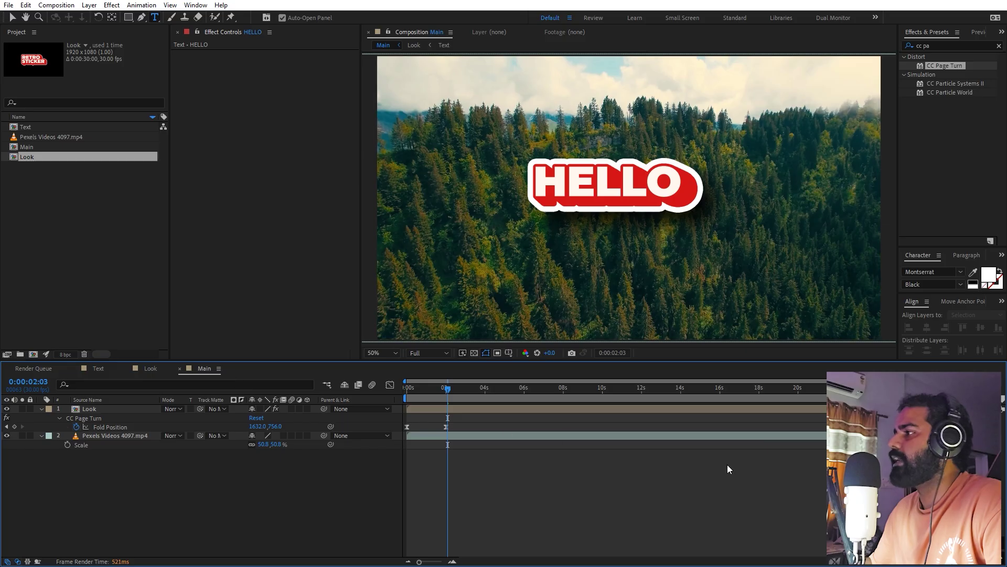
pyautogui.press('space')
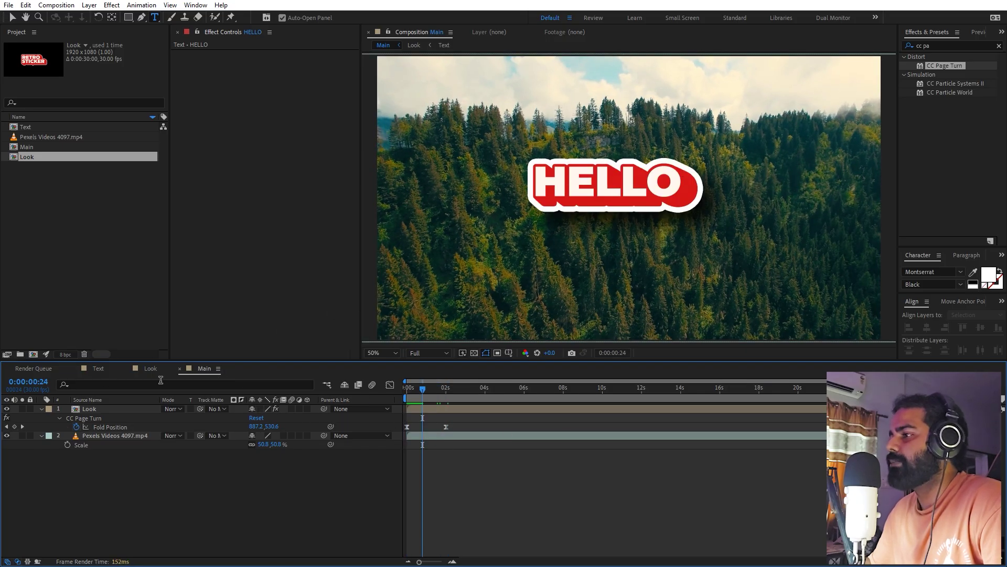
pyautogui.click(99, 368)
pyautogui.click(107, 408)
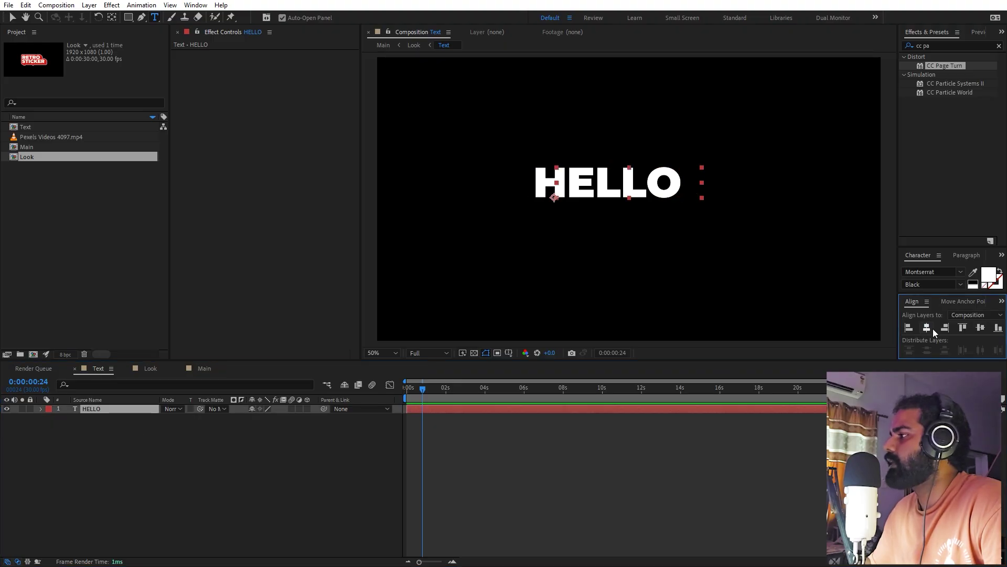
# Centre the HELLO text horizontally and vertically in the composition, then clear the selection
pyautogui.click(929, 327)
pyautogui.click(981, 327)
pyautogui.click(794, 494)
pyautogui.click(134, 80)
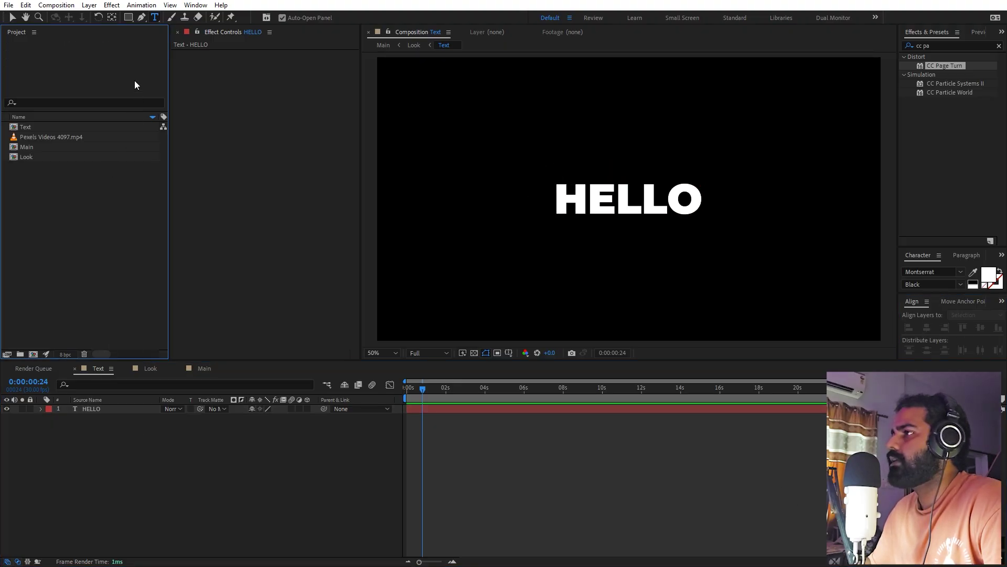
# Draw a yellow rectangle around HELLO, centre it, and move it beneath the text layer
pyautogui.click(128, 17)
pyautogui.click(587, 437)
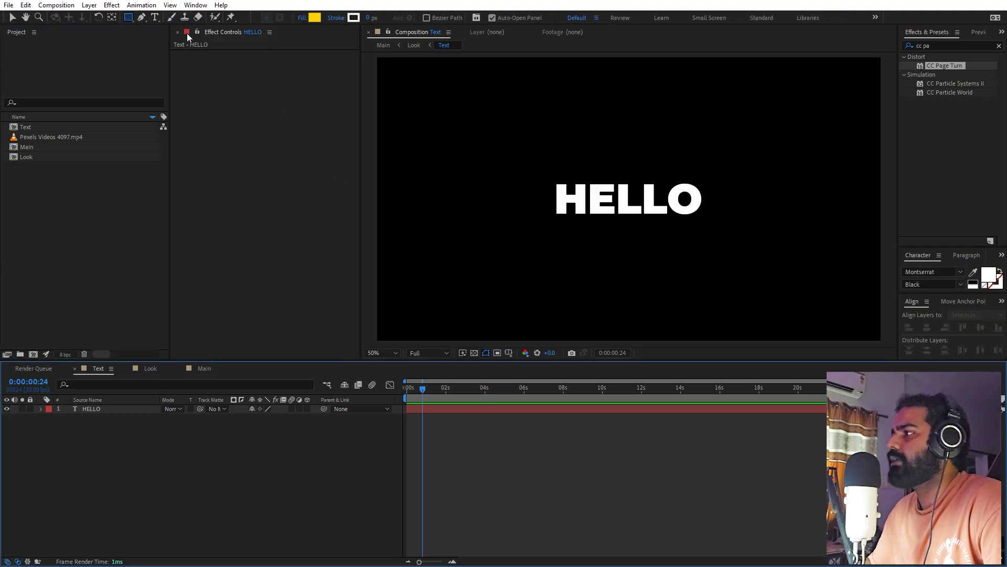
pyautogui.moveTo(545, 172)
pyautogui.mouseDown()
pyautogui.moveTo(613, 225)
pyautogui.moveTo(719, 229)
pyautogui.mouseUp()
pyautogui.click(927, 328)
pyautogui.click(985, 328)
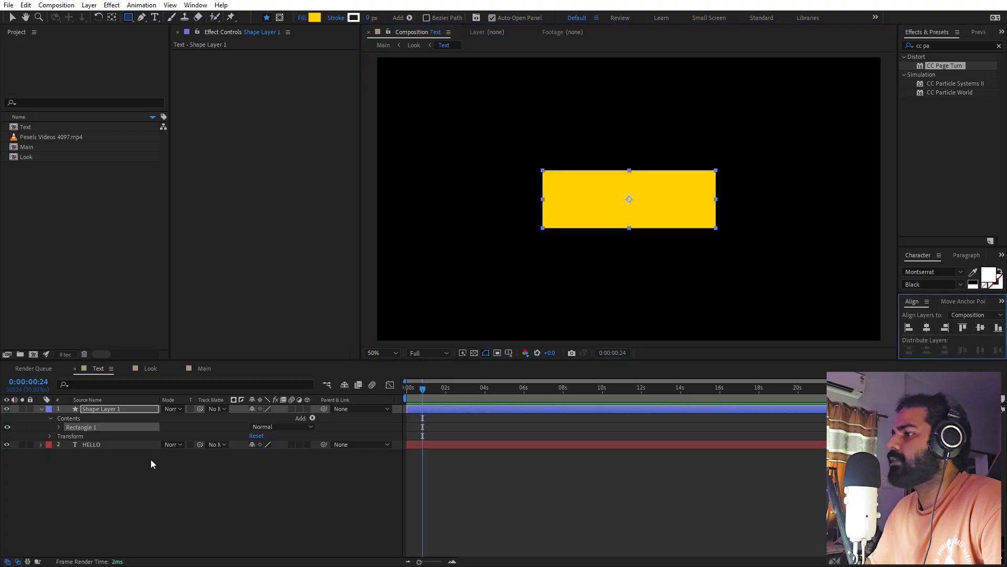
pyautogui.click(143, 412)
pyautogui.hotkey('ctrl', '[')
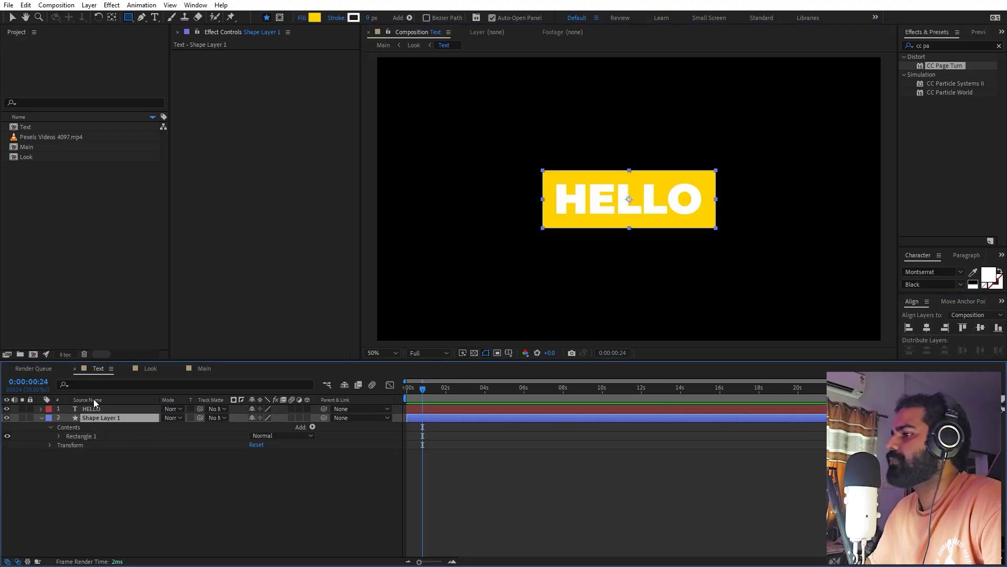
# Change the HELLO lettering's fill colour to black
pyautogui.click(120, 409)
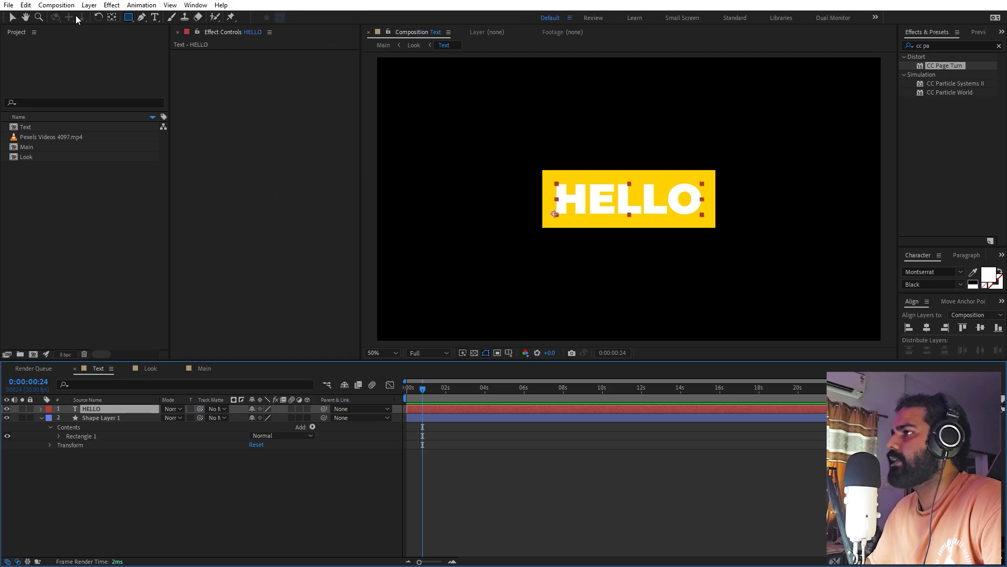
pyautogui.click(154, 19)
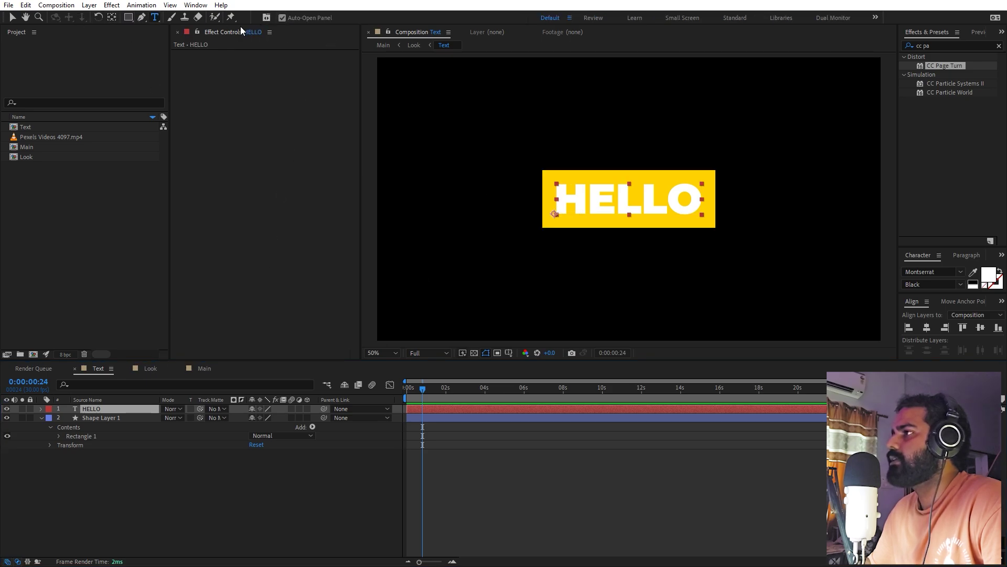
pyautogui.doubleClick(566, 209)
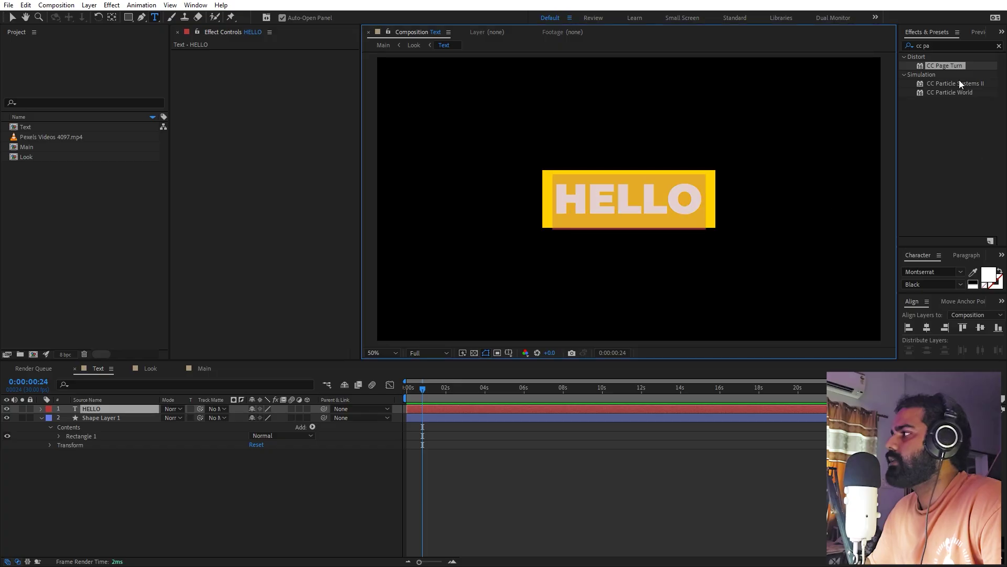
pyautogui.click(990, 283)
pyautogui.moveTo(191, 308); pyautogui.dragTo(112, 357)
pyautogui.click(359, 236)
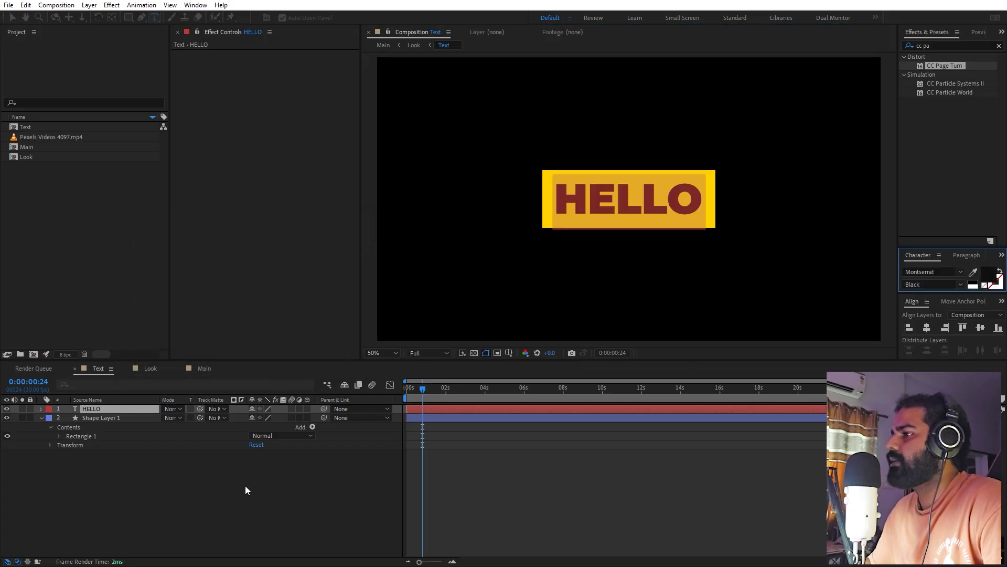
pyautogui.click(245, 486)
pyautogui.press('Tab')
# In Look, turn off the top Text layer's Fill effect and filter the second layer to 'color' properties
pyautogui.click(122, 389)
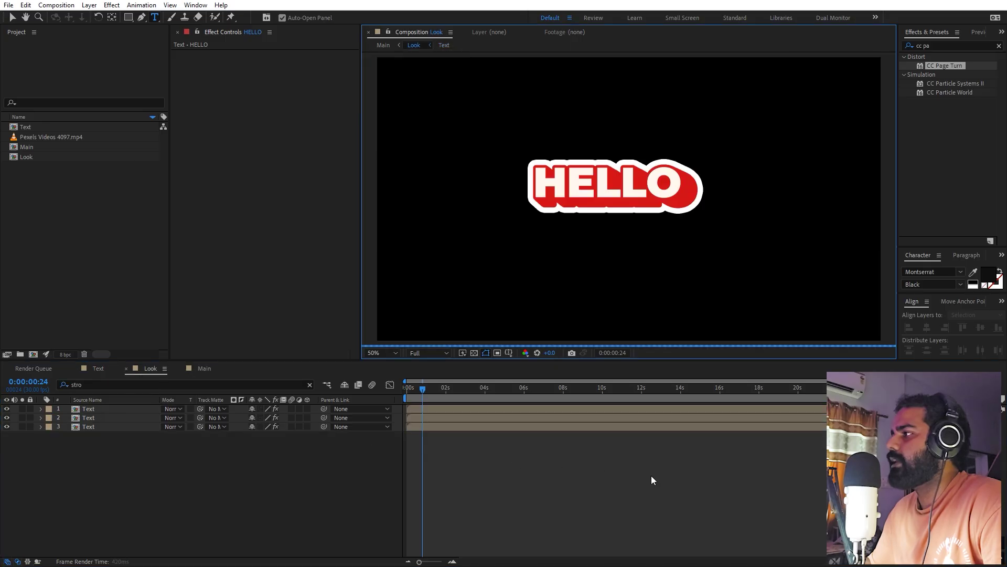
pyautogui.click(97, 409)
pyautogui.click(184, 53)
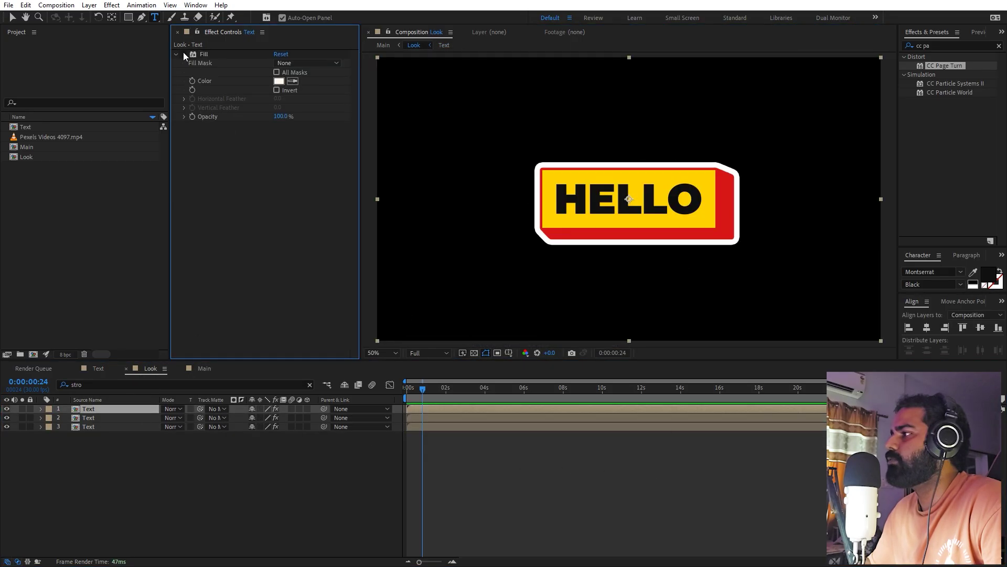
pyautogui.click(103, 417)
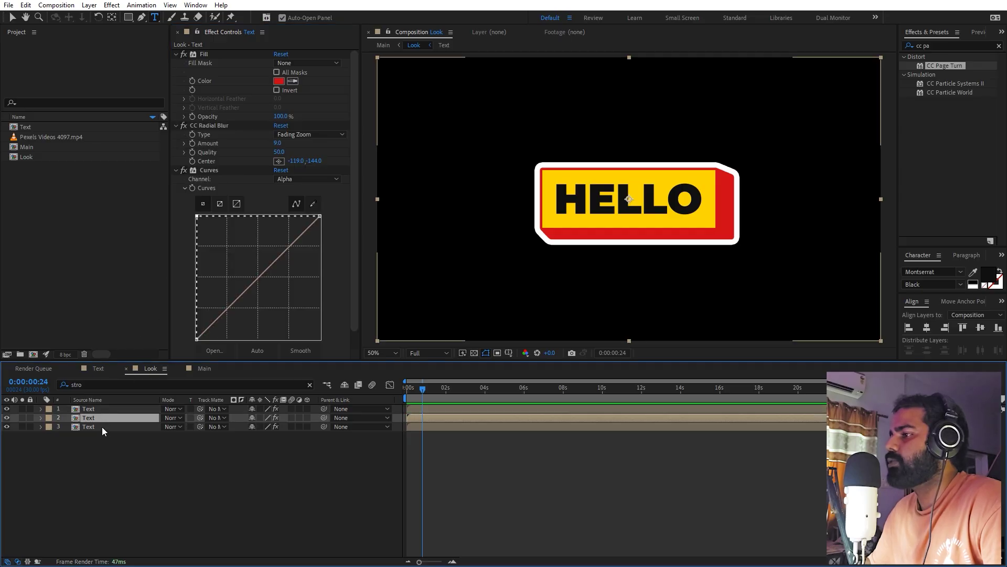
pyautogui.hotkey('ctrl', 'f')
pyautogui.write('c')
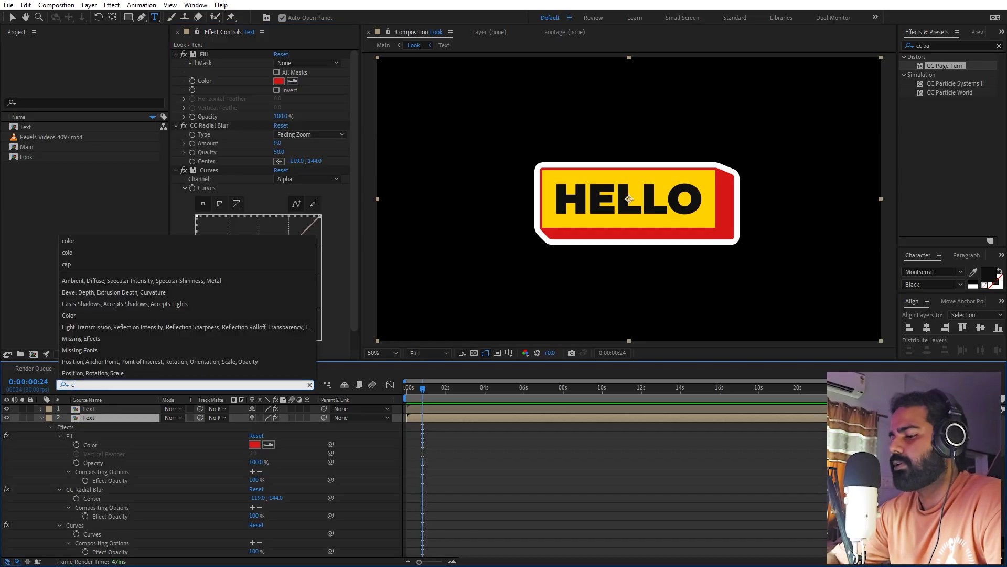
pyautogui.write('olor')
pyautogui.click(202, 492)
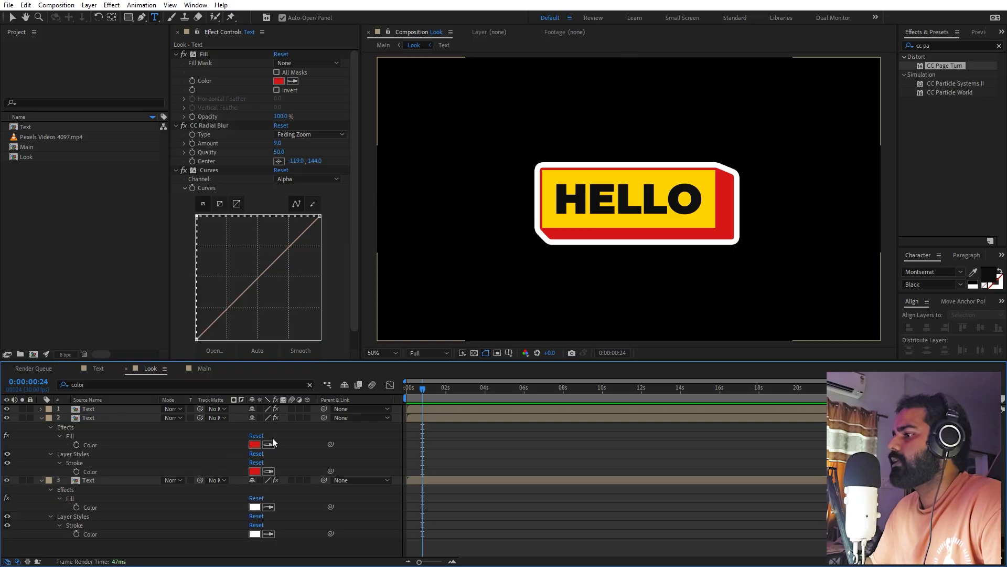
# Eyedrop the second layer's Fill and Stroke colours to black, then open the Main composition
pyautogui.click(602, 180)
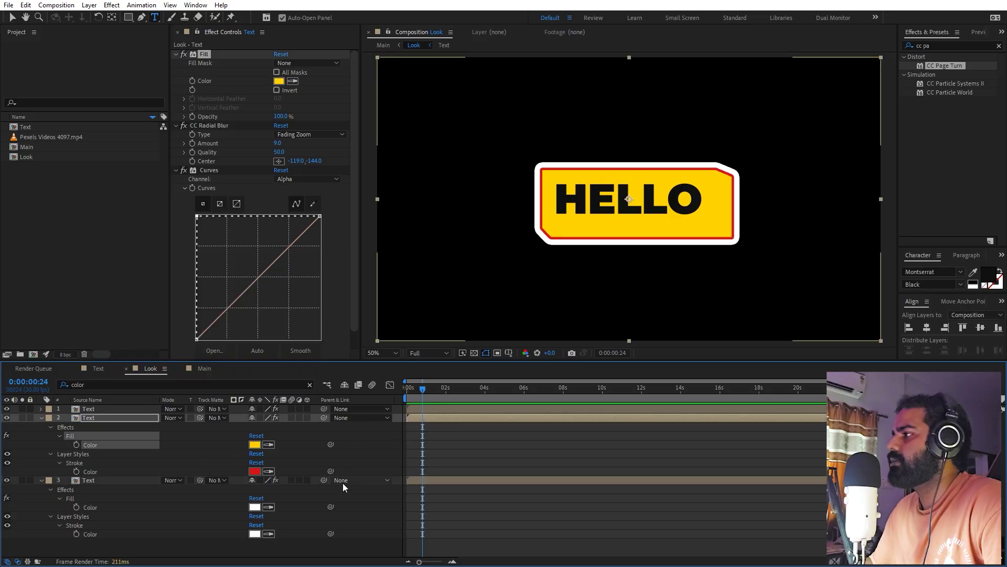
pyautogui.click(266, 472)
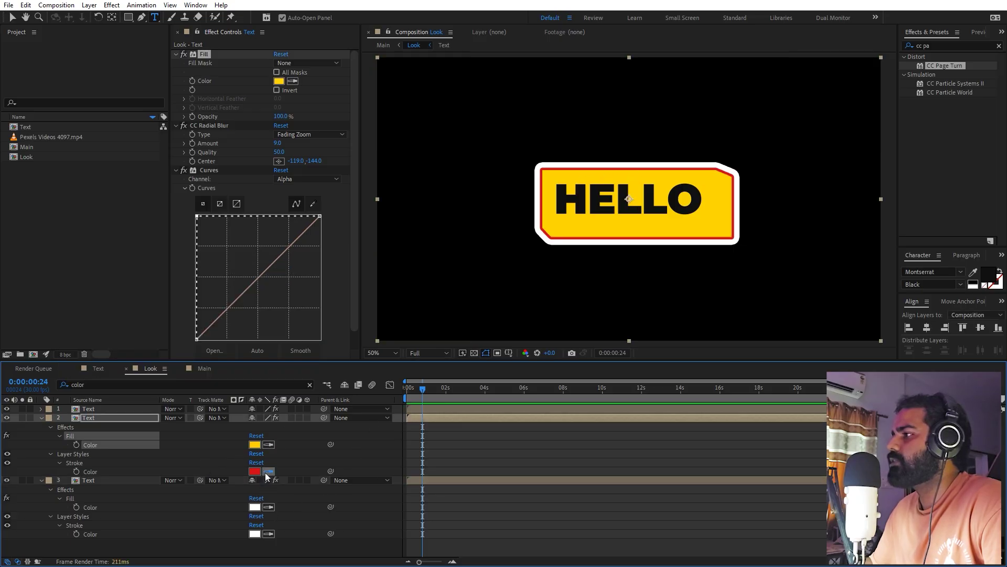
pyautogui.click(578, 172)
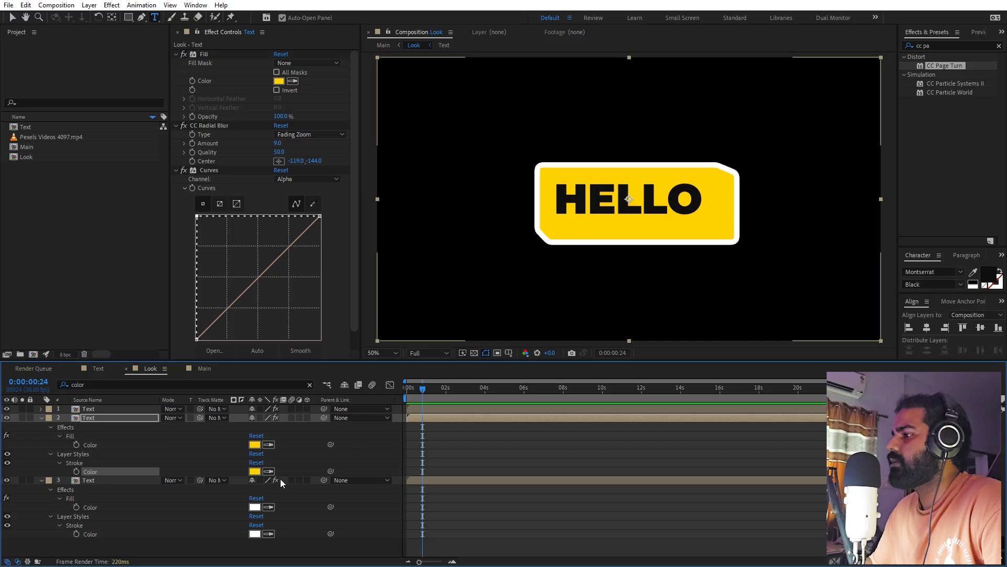
pyautogui.click(561, 190)
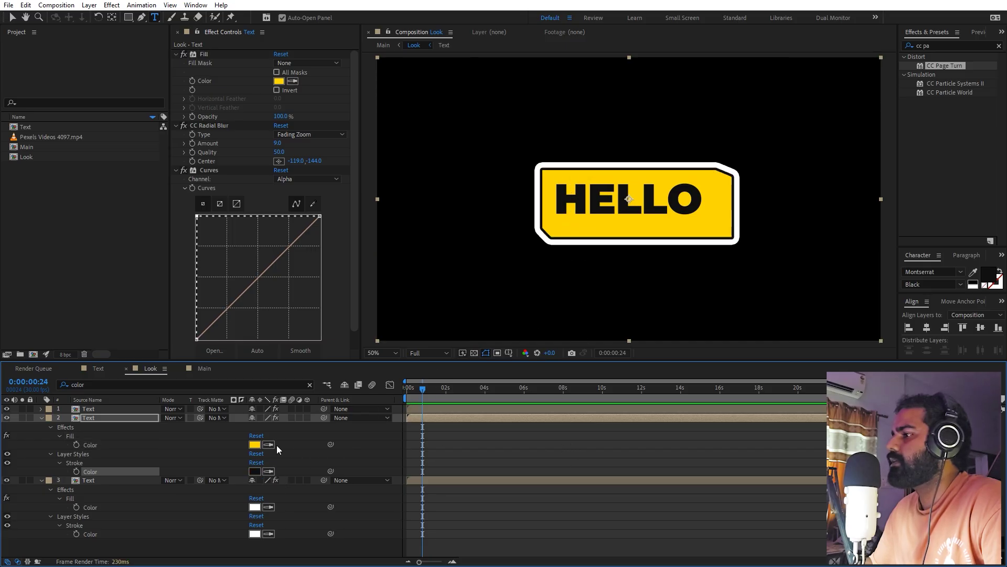
pyautogui.click(565, 190)
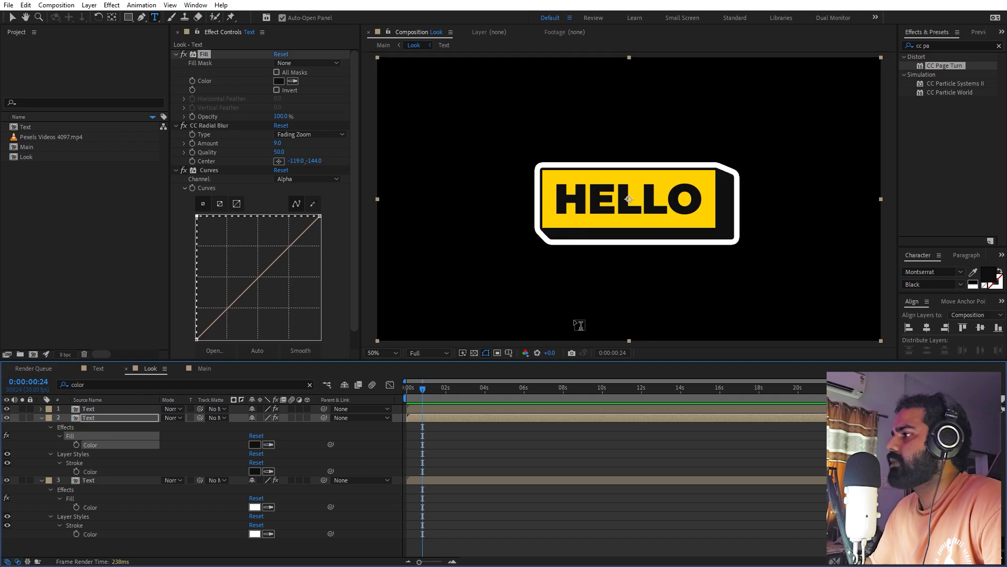
pyautogui.click(590, 445)
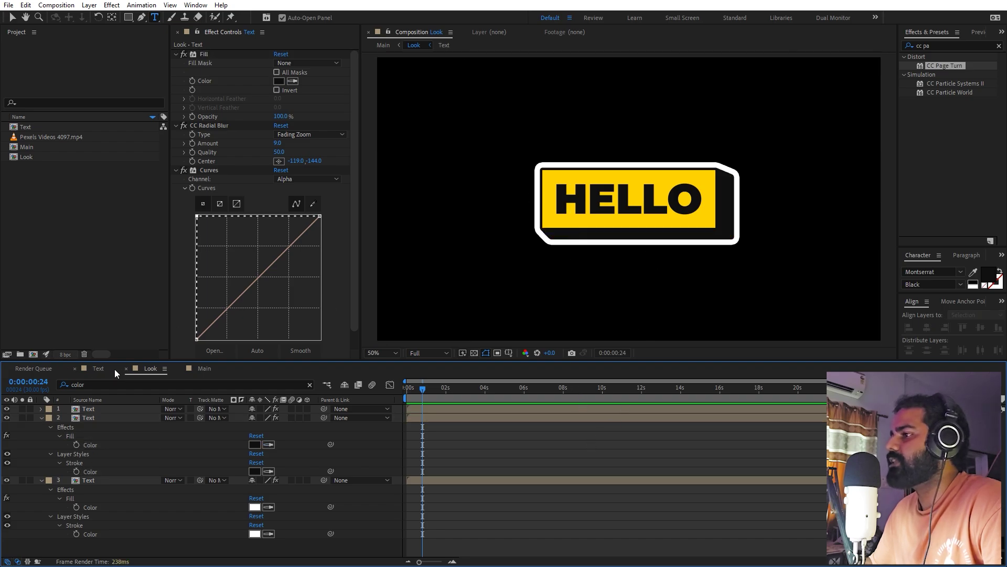
pyautogui.click(96, 369)
pyautogui.click(210, 368)
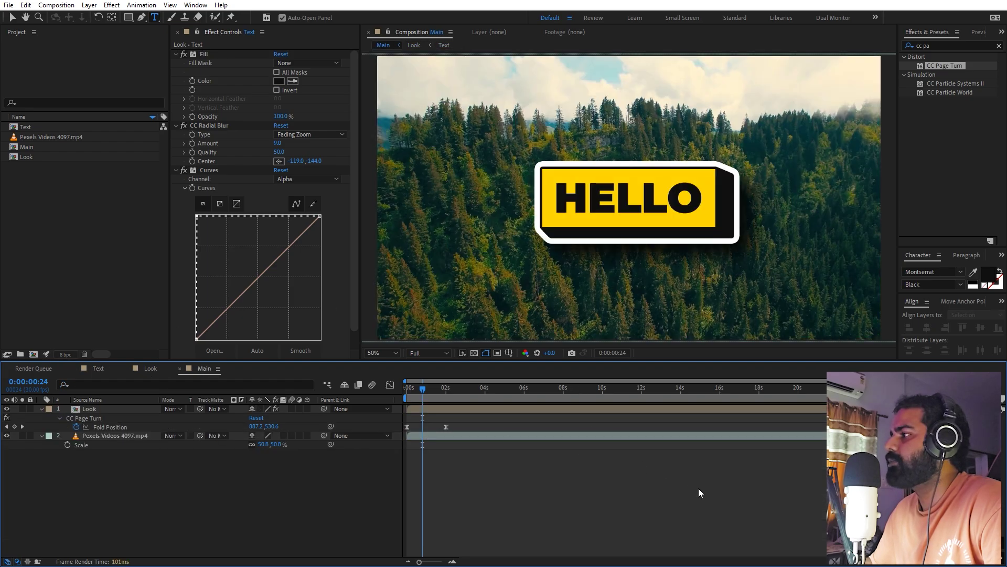
pyautogui.press('Home')
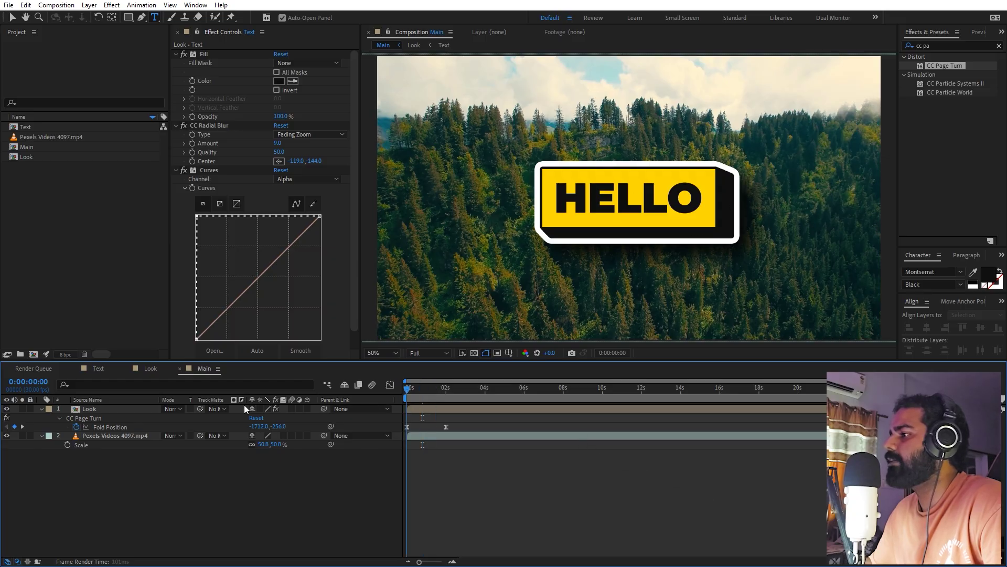
pyautogui.press('space')
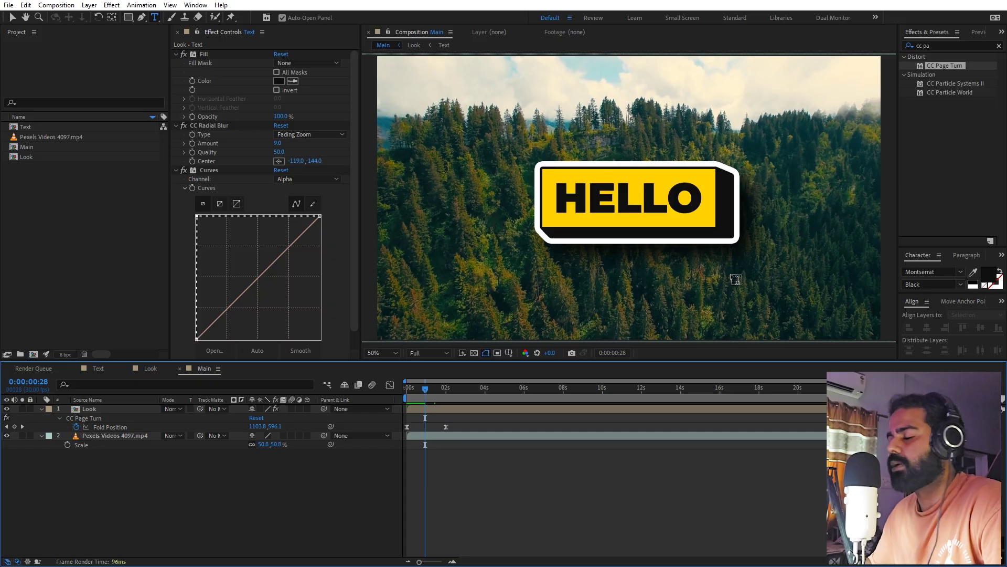
pyautogui.press('v')
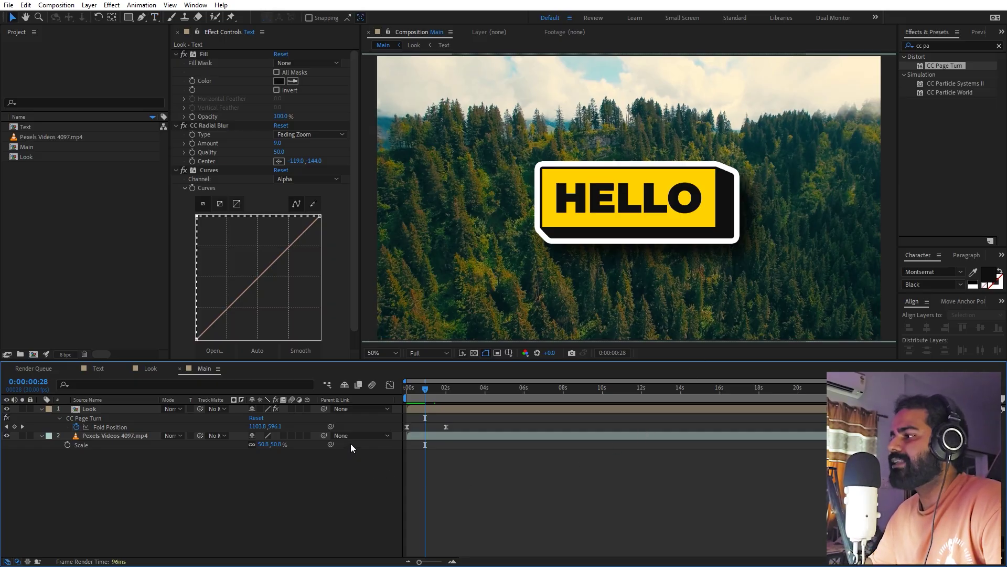
pyautogui.click(95, 368)
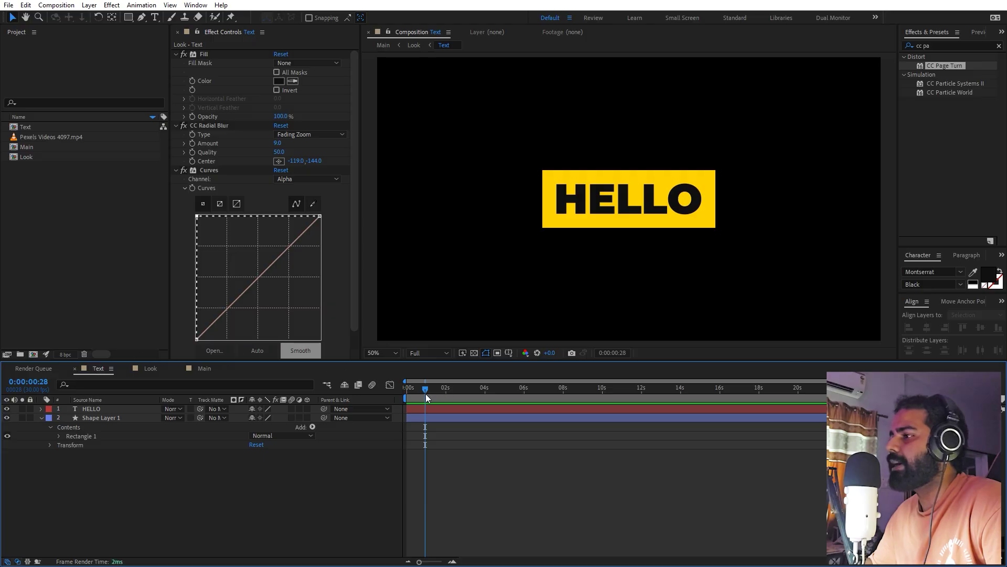
pyautogui.click(86, 409)
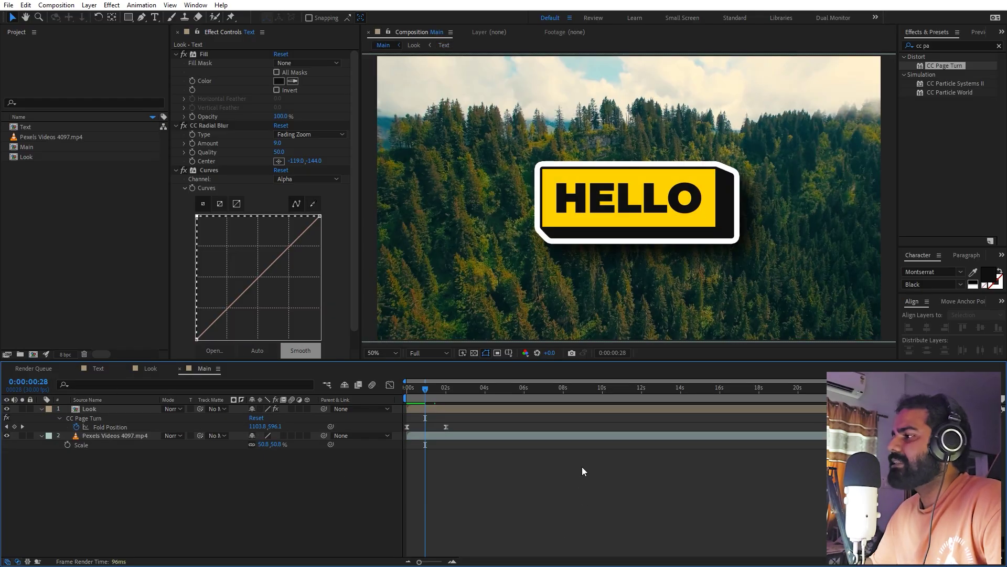
# Add a new adjustment layer to the Main composition
pyautogui.rightClick(582, 467)
pyautogui.moveTo(522, 396)
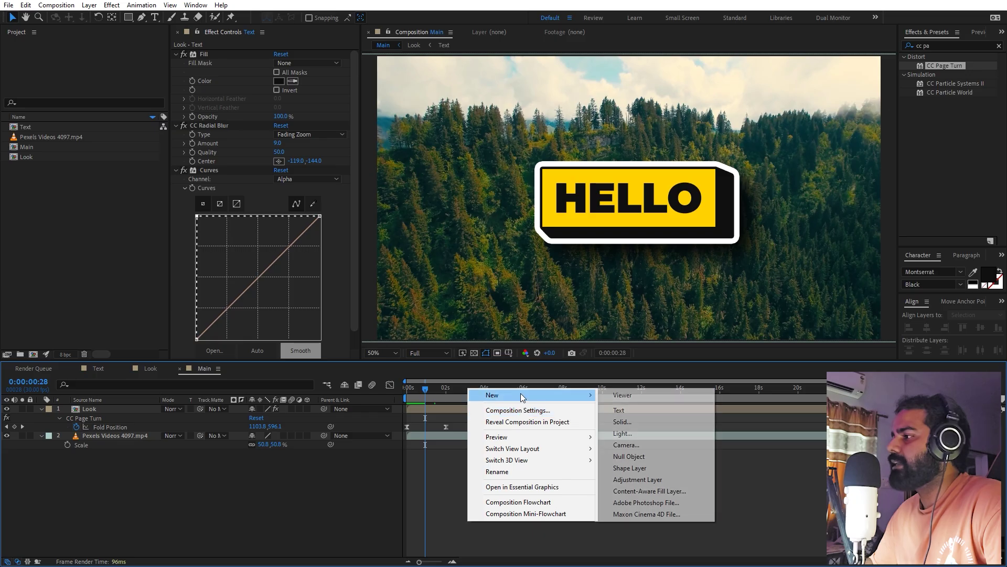
pyautogui.click(636, 480)
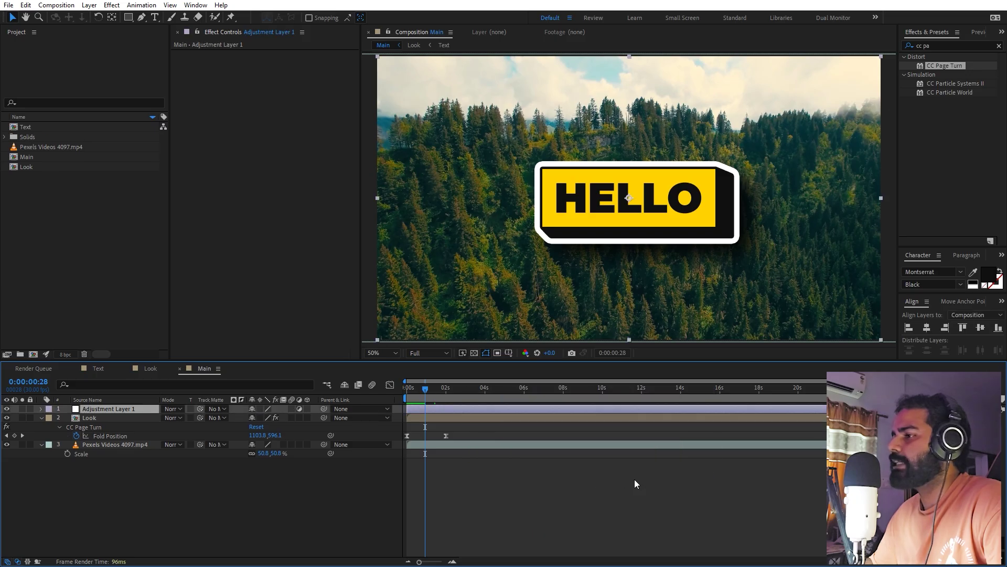
# Apply Posterize Time to the adjustment layer with a frame rate of 12
pyautogui.click(942, 48)
pyautogui.write('p')
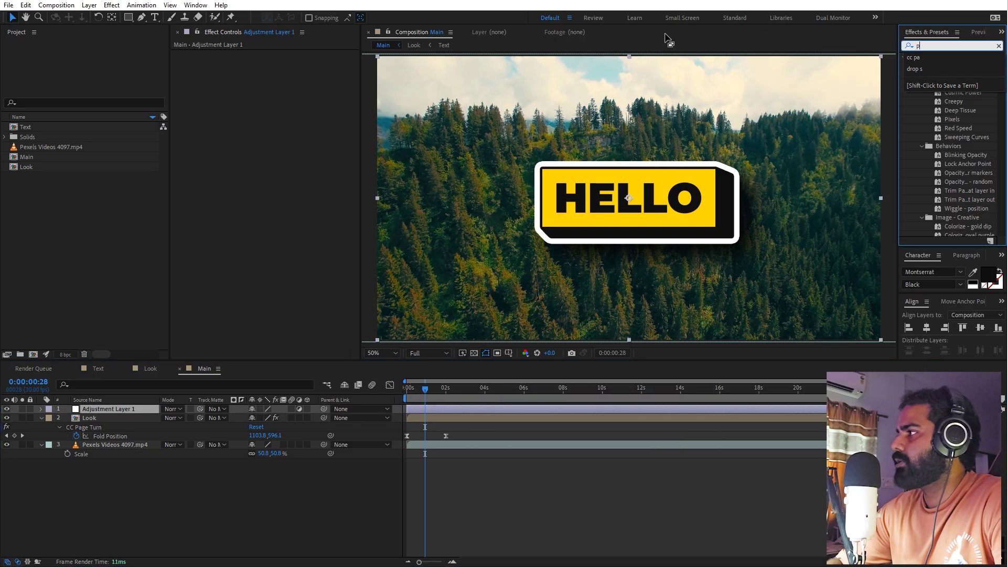
pyautogui.write('ost')
pyautogui.moveTo(942, 83); pyautogui.dragTo(113, 409)
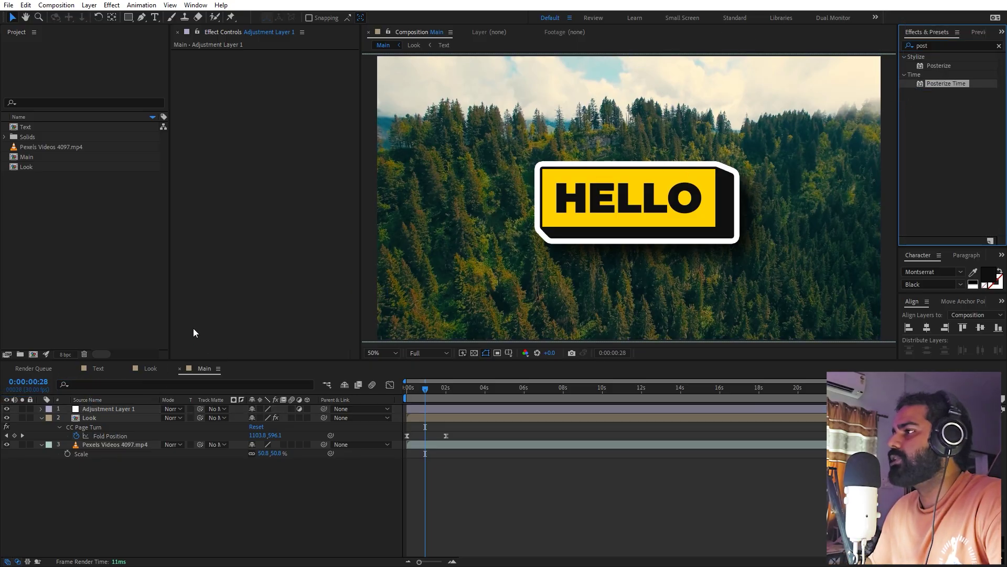
pyautogui.click(278, 60)
pyautogui.write('12')
pyautogui.press('Return')
pyautogui.click(545, 509)
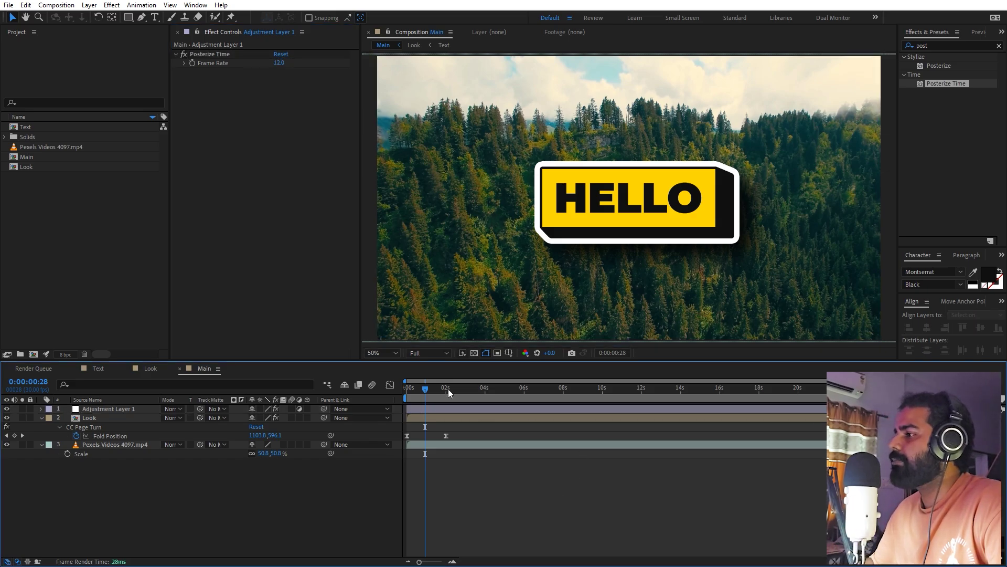
# Preview the choppy stop-motion peel from the start
pyautogui.press('Home')
pyautogui.press('space')
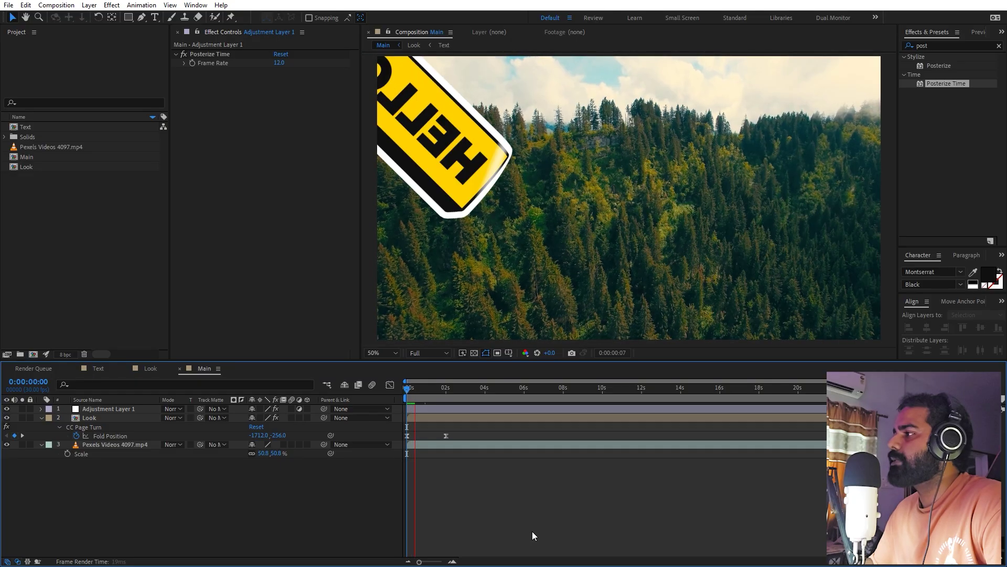
pyautogui.press('space')
pyautogui.press('space')
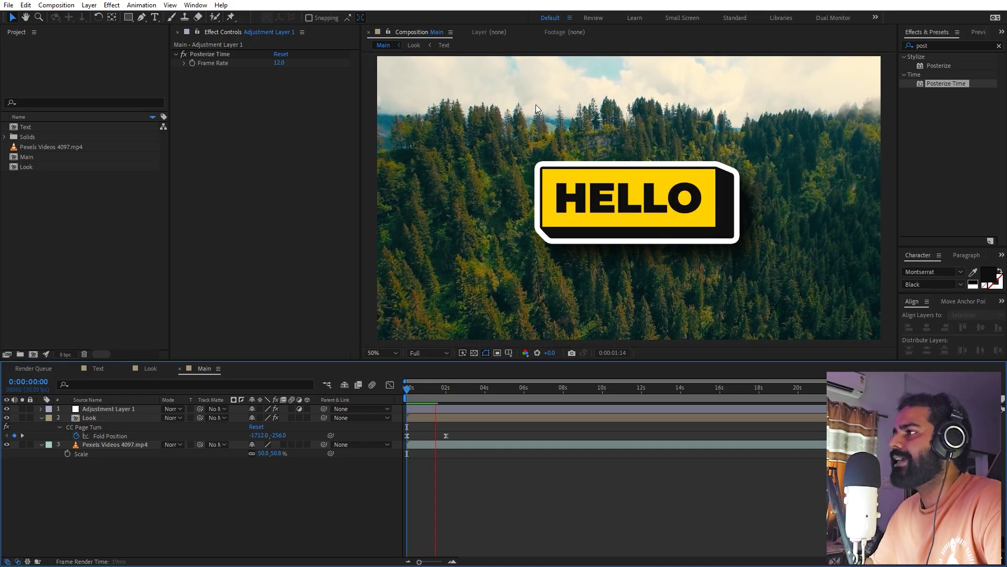
pyautogui.press('space')
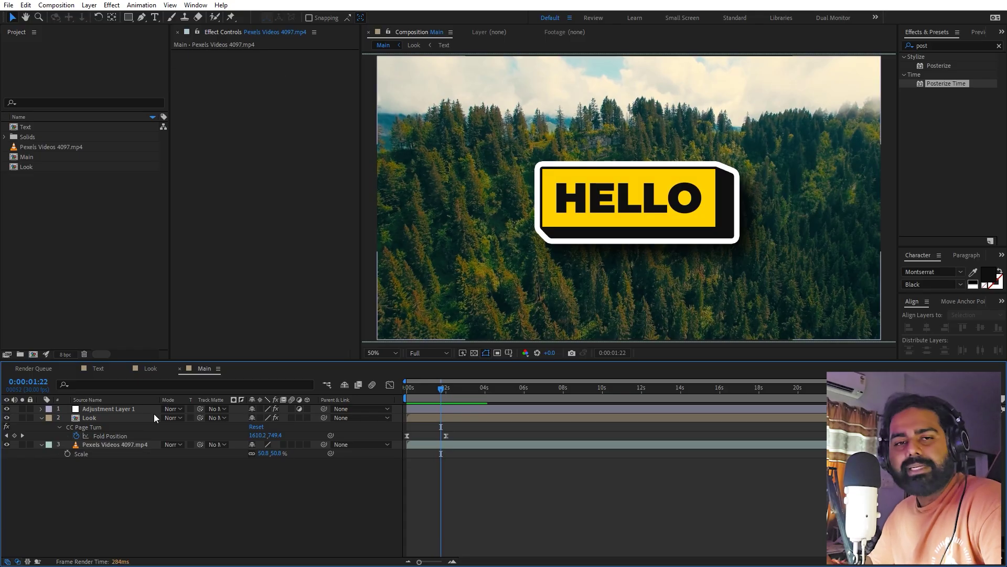